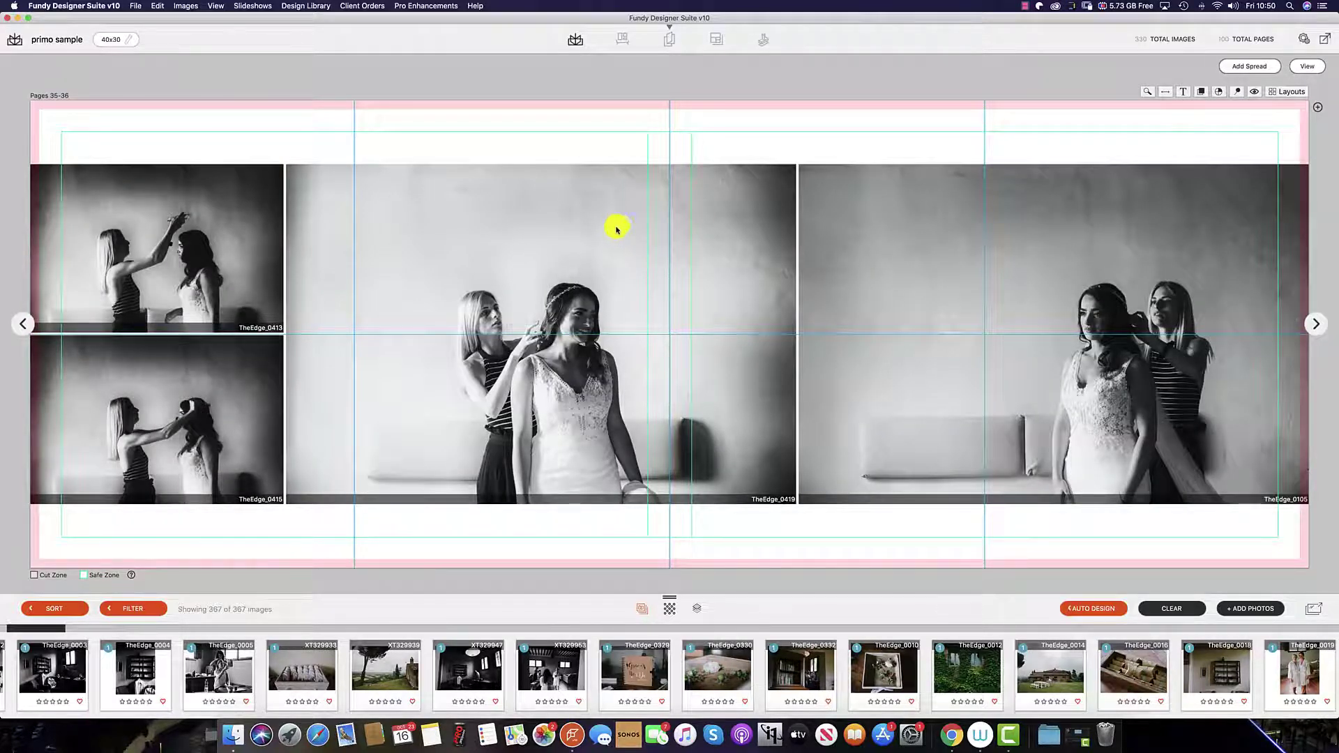
Step: Choose the Adobe Photoshop 2020 app as the external editor for album images
left_click(915, 226)
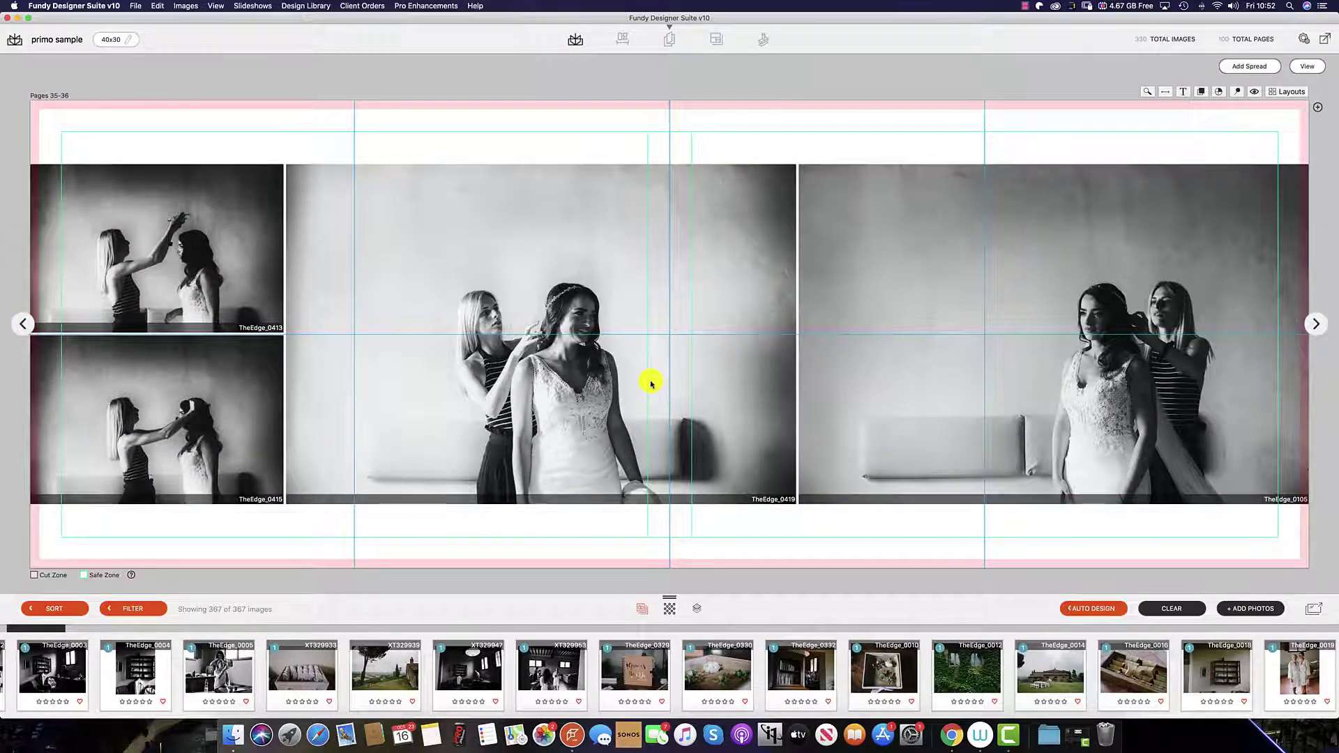
left_click(157, 7)
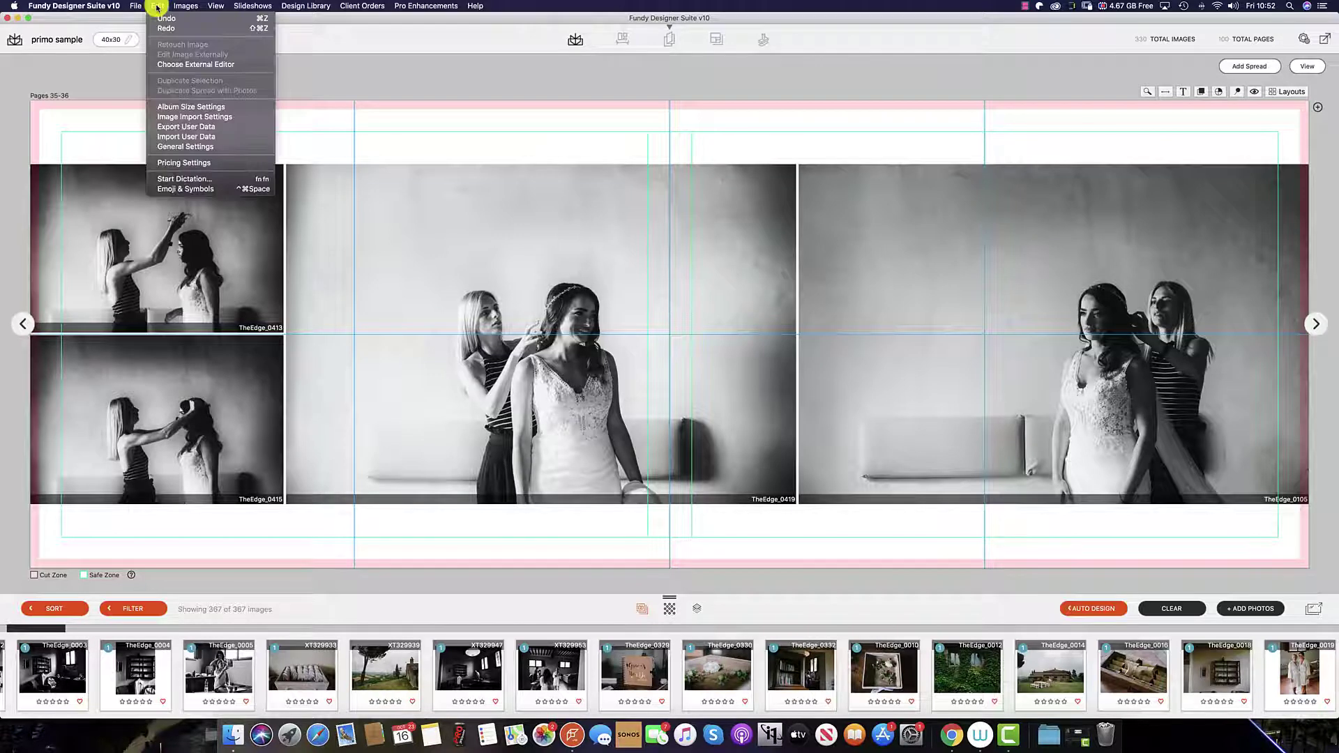
left_click(165, 63)
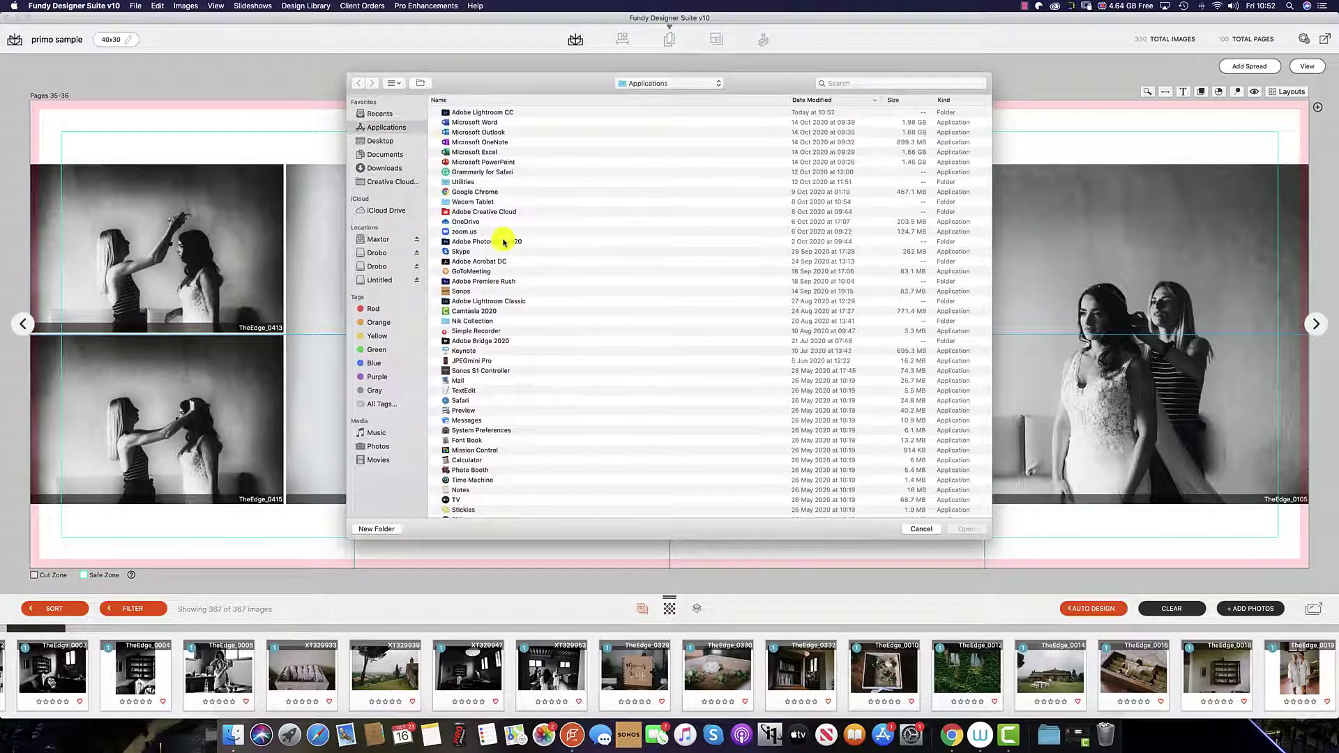
left_click(471, 242)
double_click(472, 242)
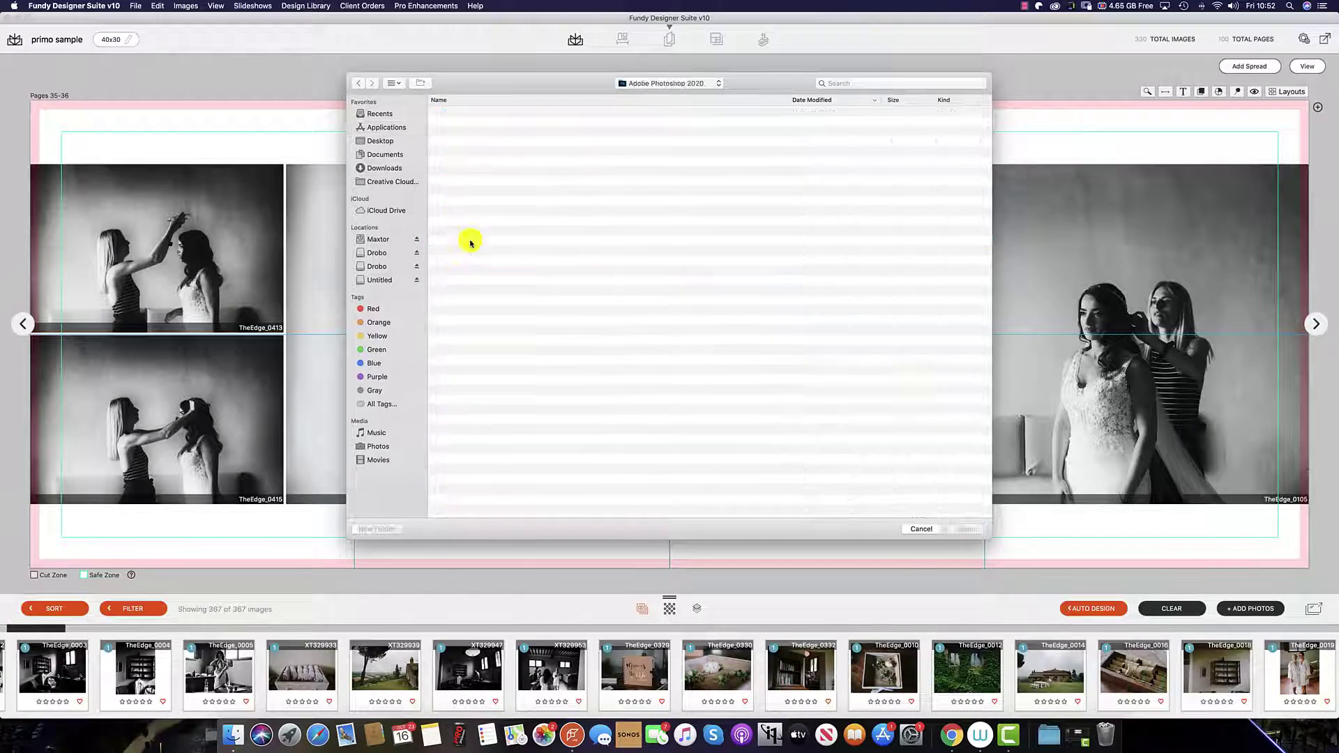
left_click(513, 143)
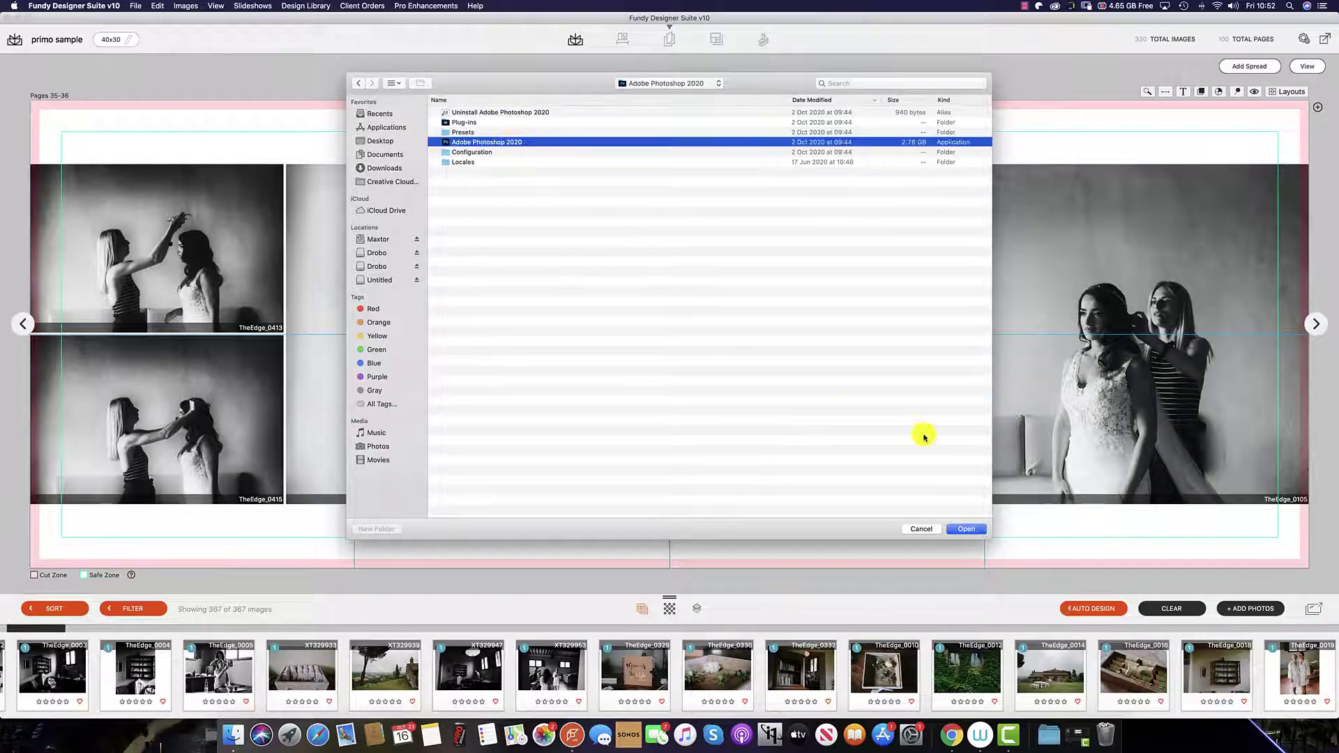
left_click(967, 529)
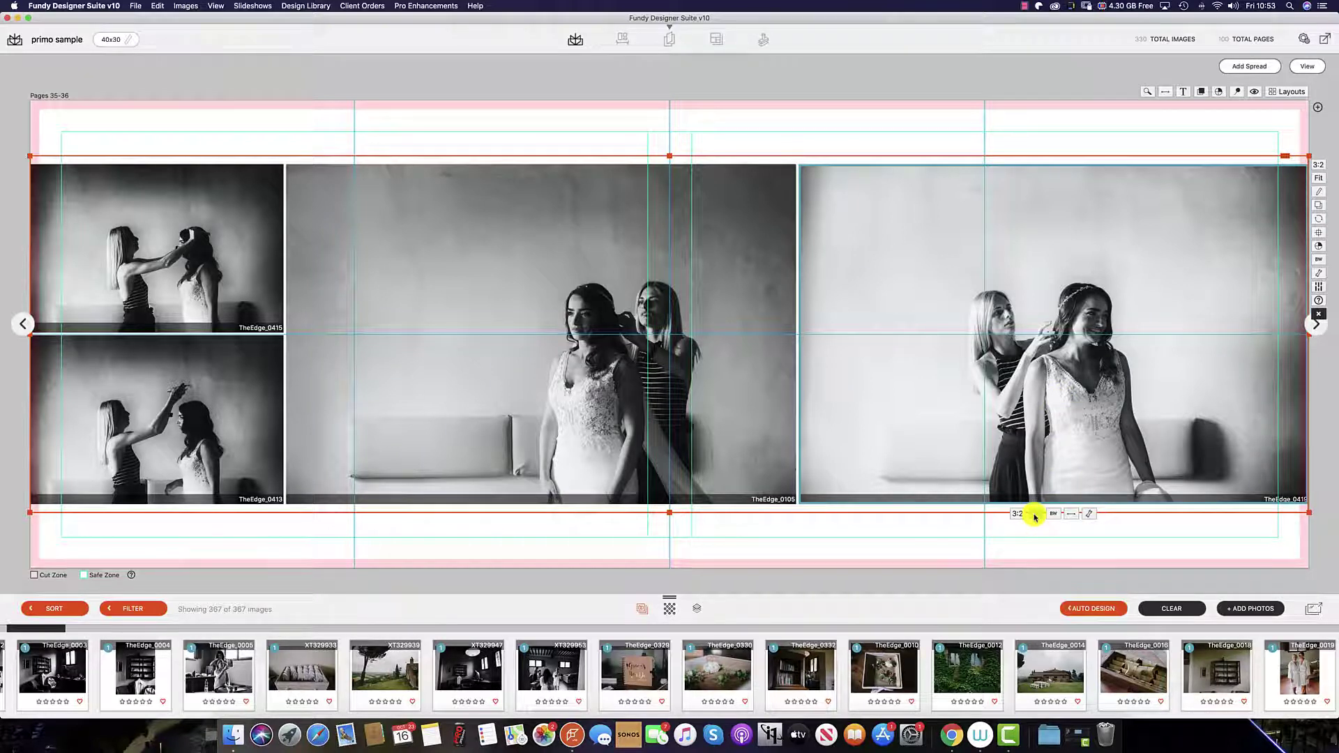
Step: Send TheEdge_0419 from the spread to Adobe Photoshop 2020 for editing
left_click(1036, 514)
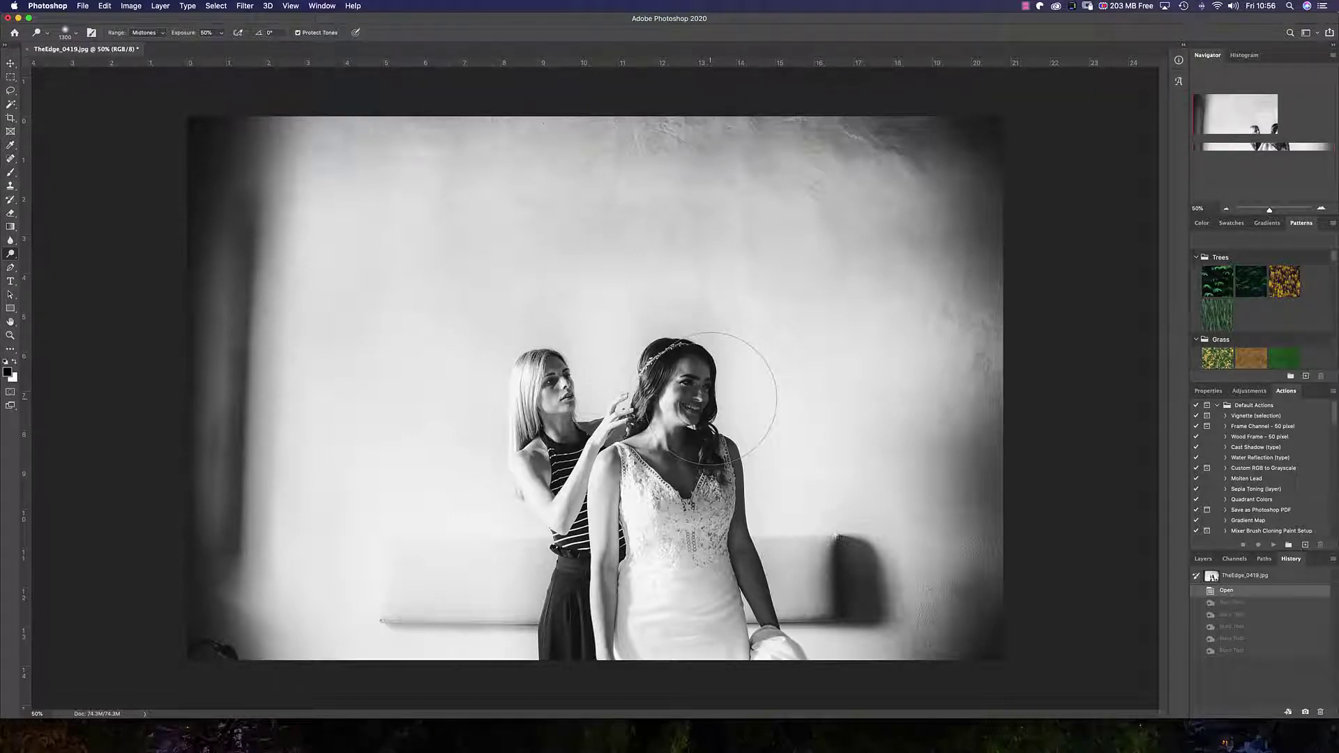
Step: Brighten the bride's face and hair with the Dodge Tool
left_click(705, 398)
left_click(701, 397)
left_click(699, 396)
left_click(696, 395)
left_click(694, 395)
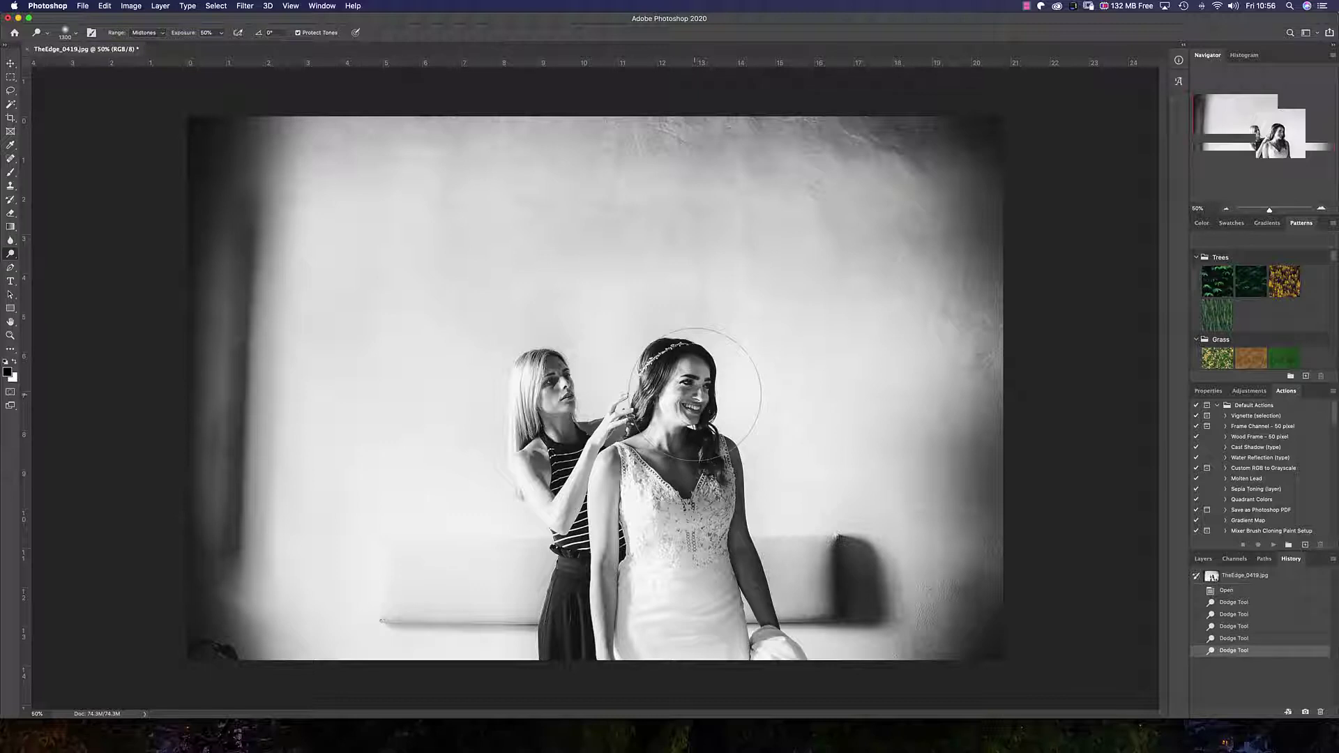
Step: Save the JPEG as TheEdge_0419.jpg in Sample Primo, replacing the existing file
key("super+s")
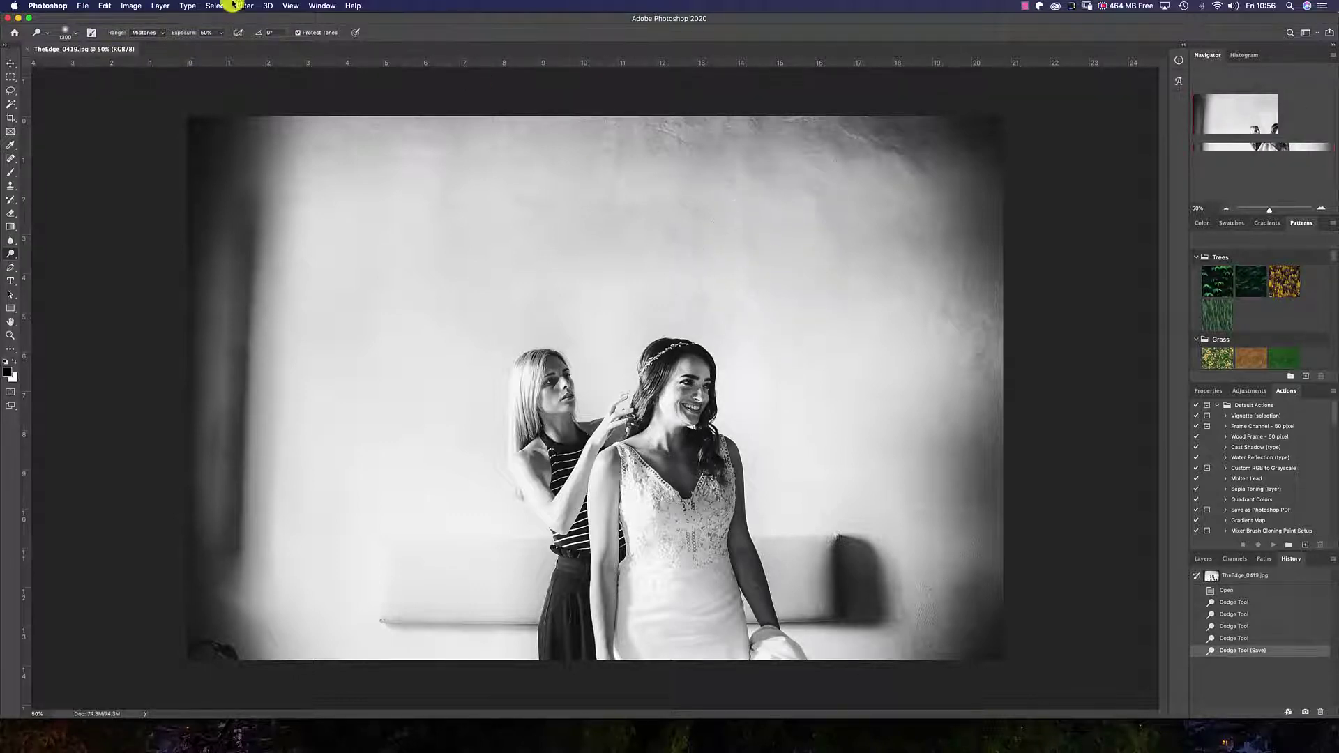
left_click(82, 5)
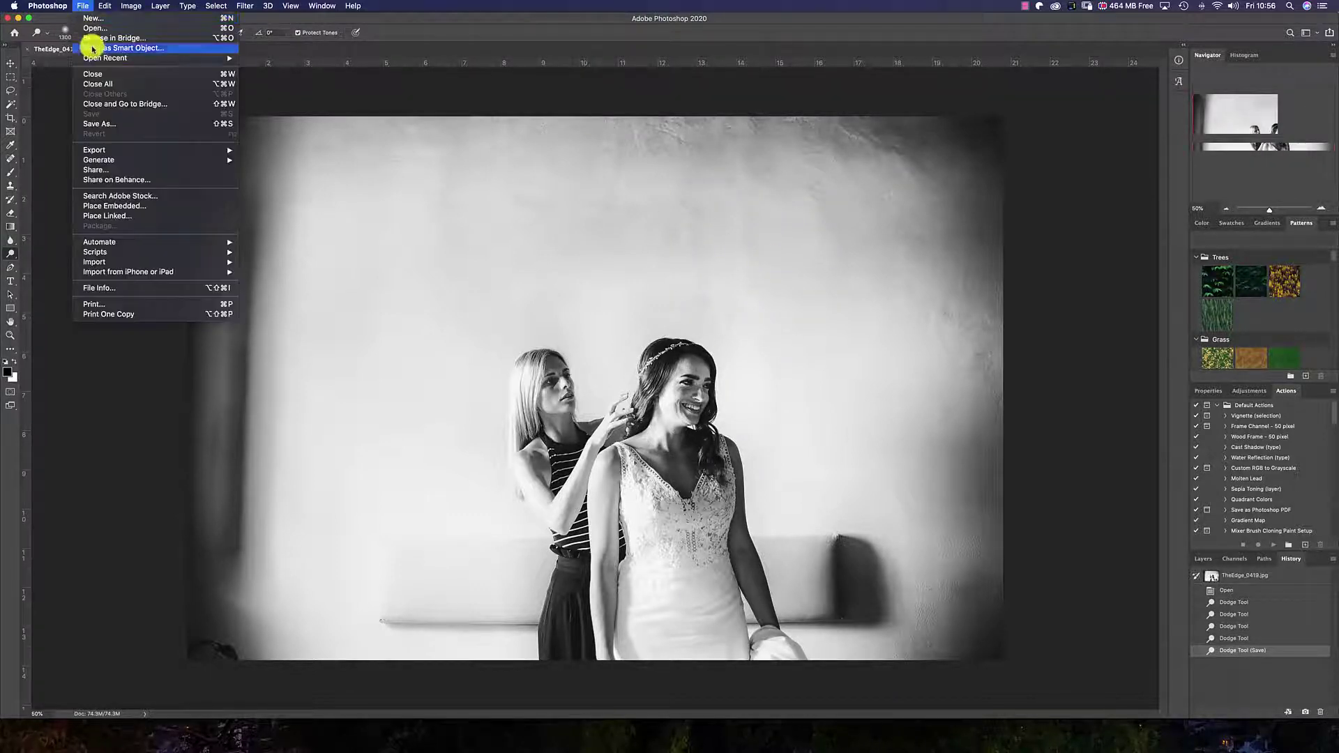
left_click(105, 122)
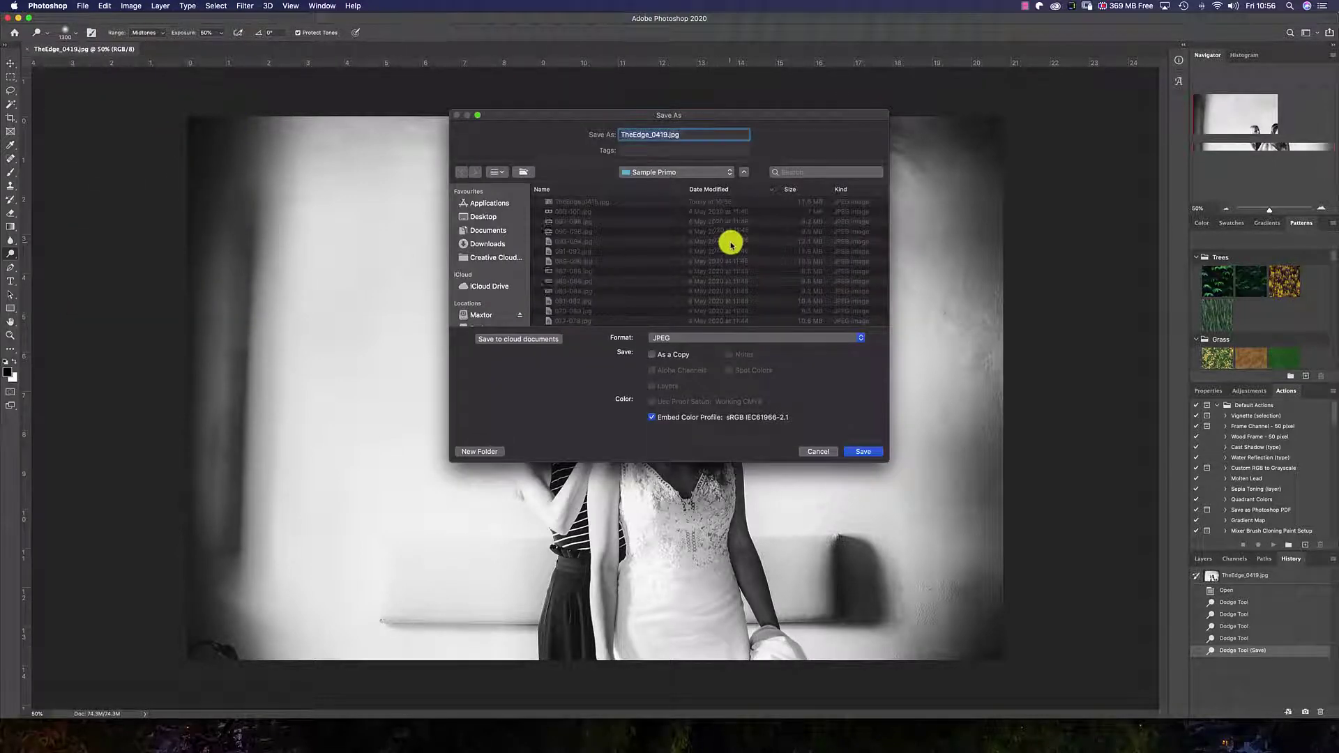
left_click(855, 452)
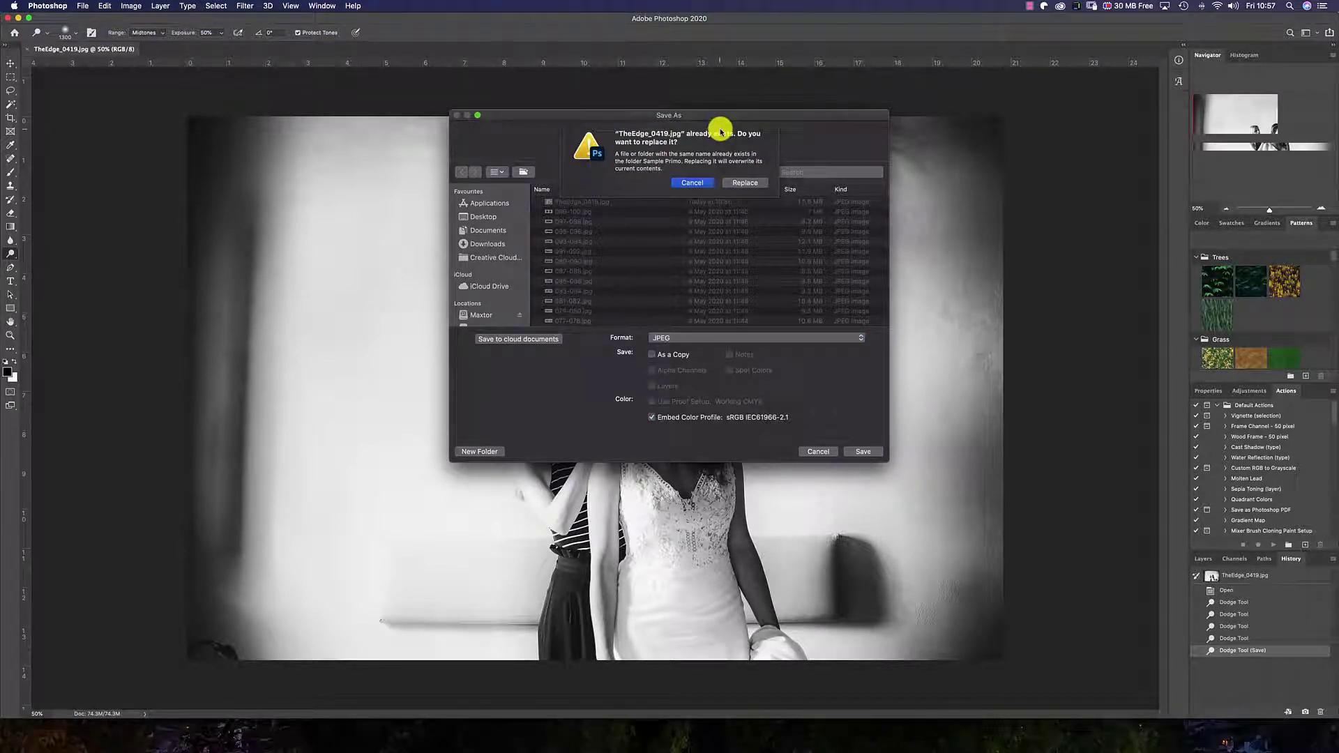
left_click(742, 180)
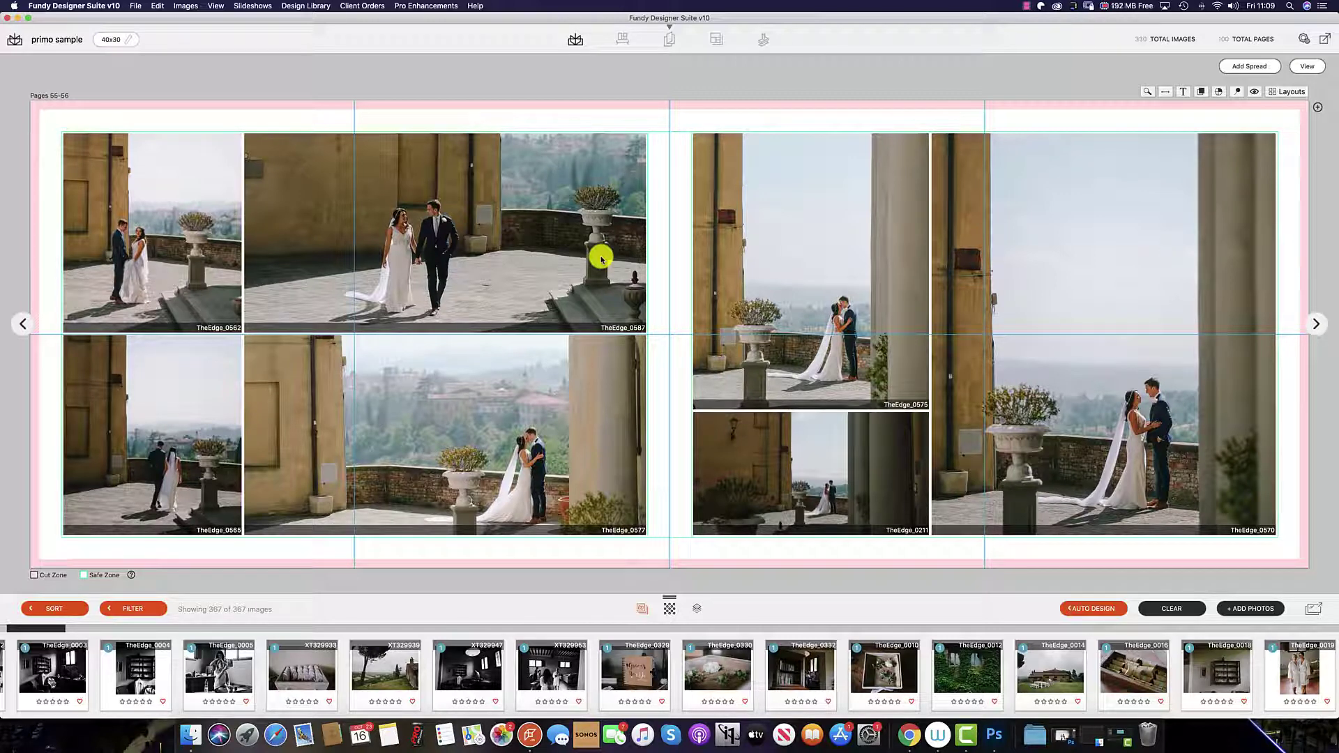
Step: Apply Black & White 3 to the page 56 photos, keeping TheEdge_0570 in Original Color
left_click(1151, 302)
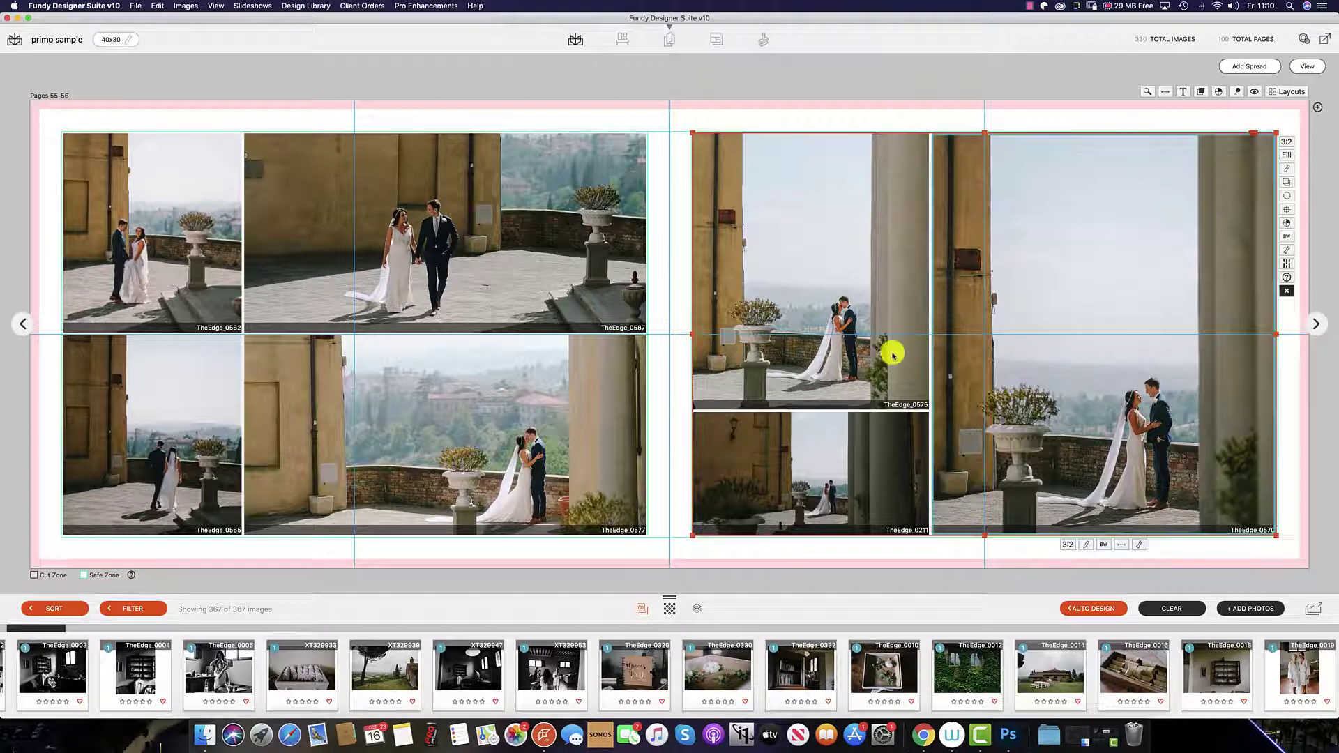
left_click(1288, 240)
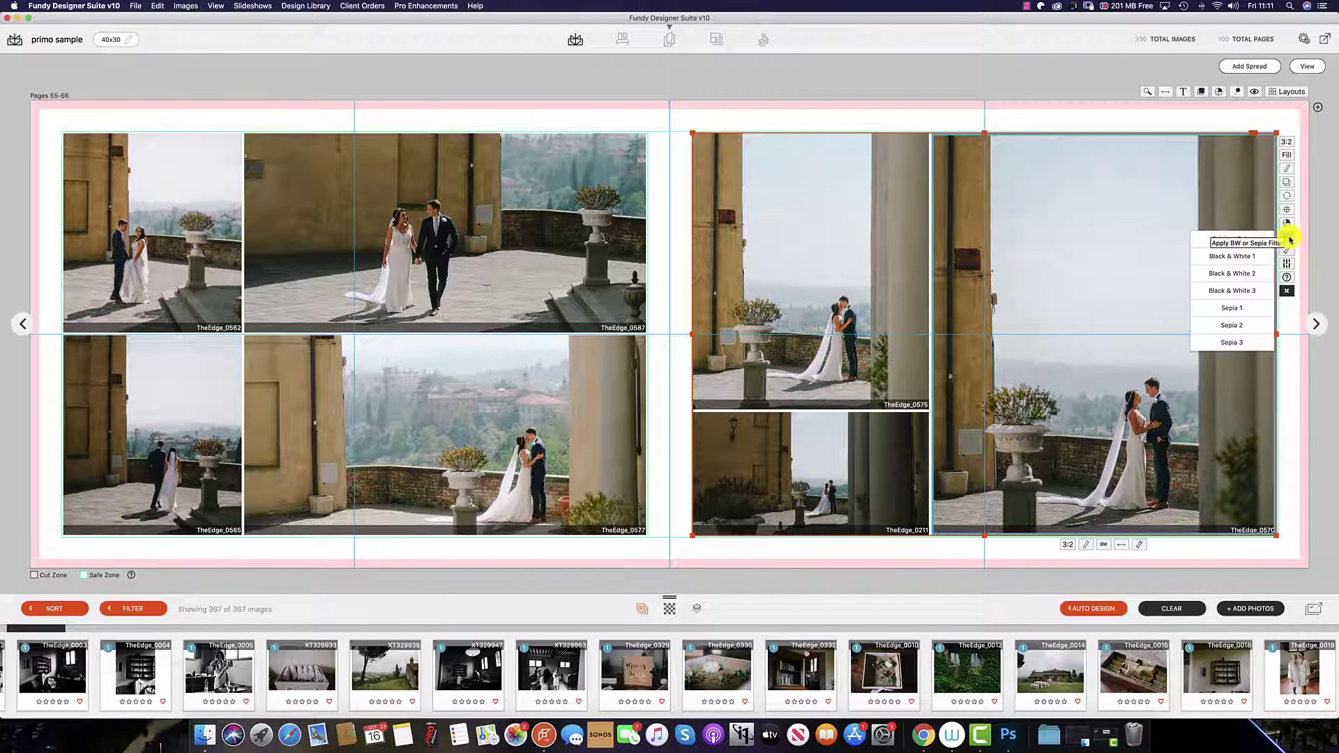
left_click(1233, 289)
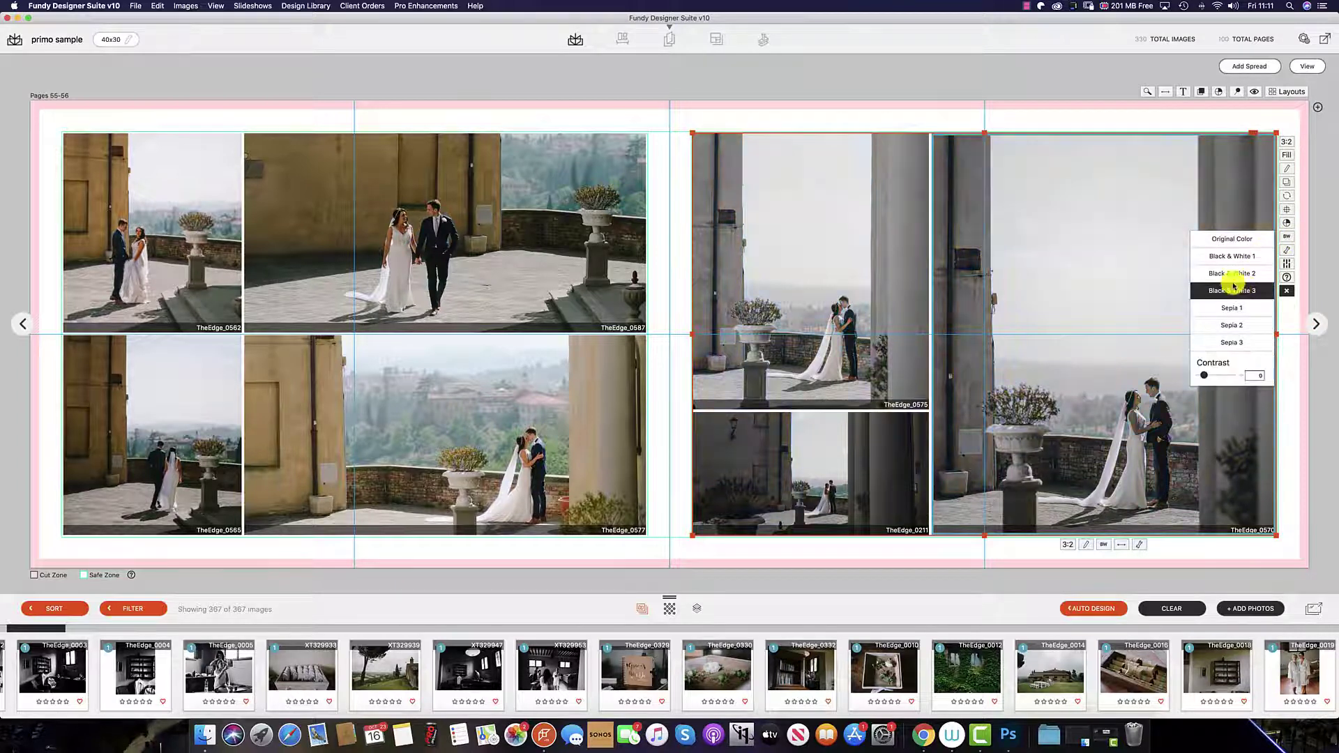
left_click(1058, 284)
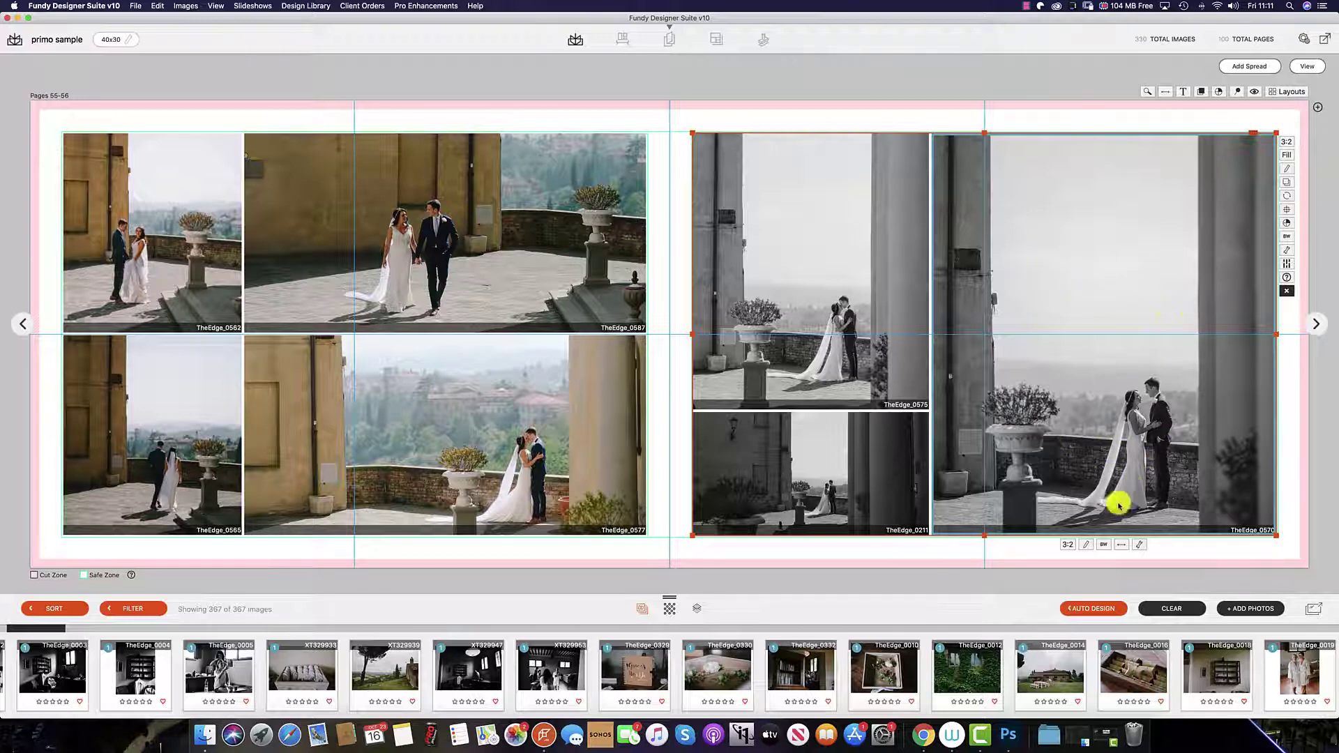
left_click(1105, 549)
left_click(1103, 437)
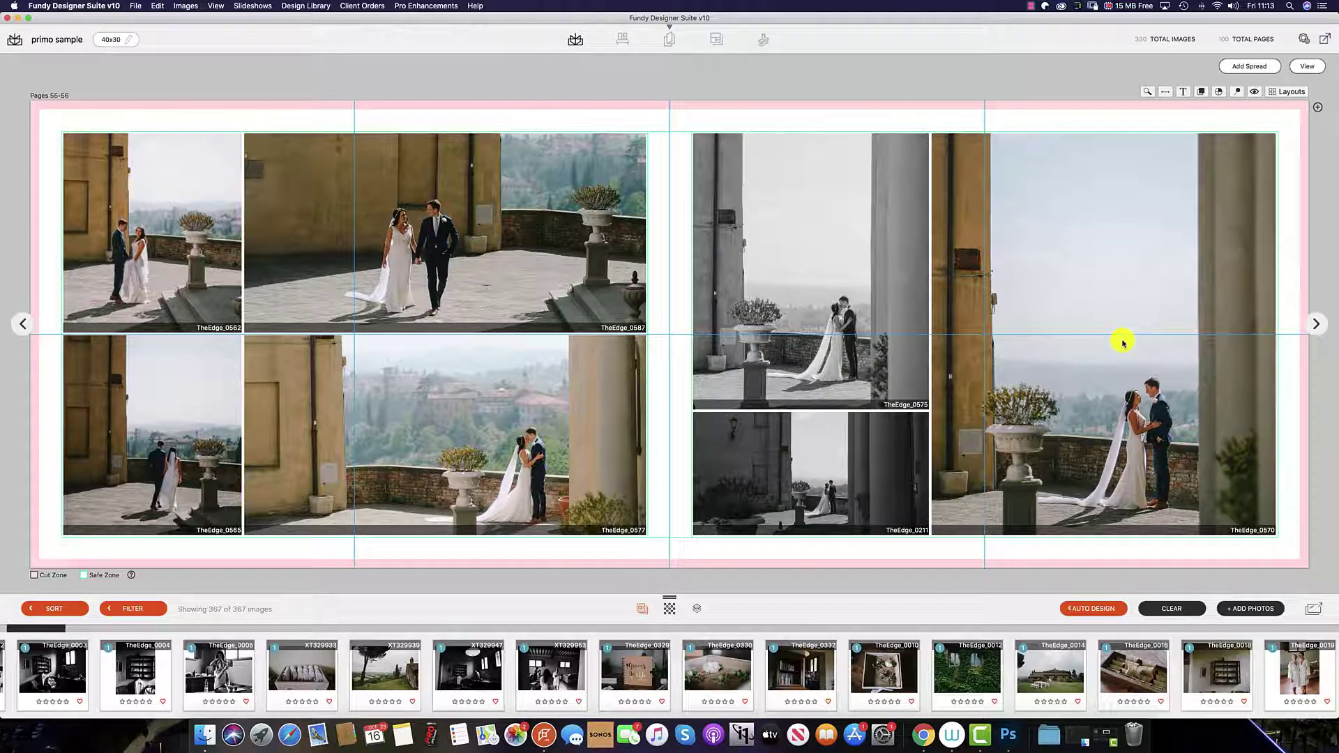
Step: Change TheEdge_0570's zoom within its frame with the zoom slider
left_click(1123, 342)
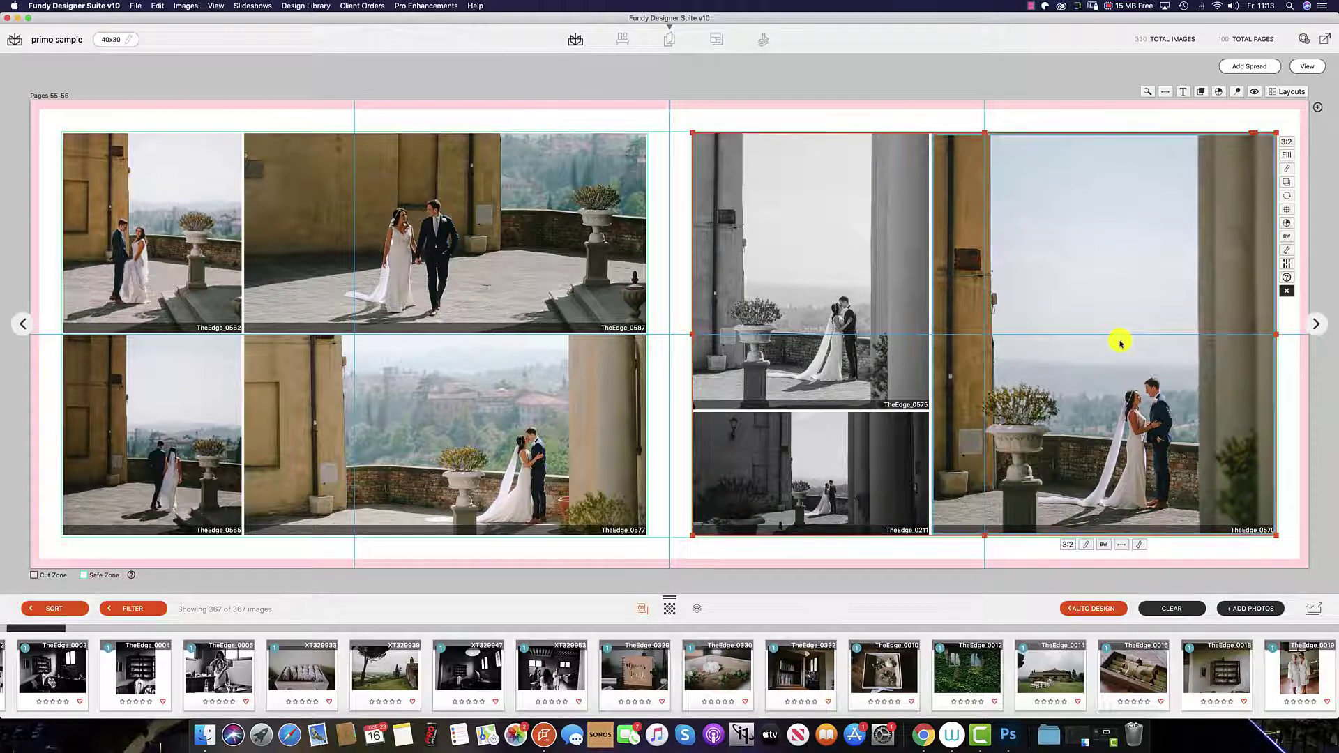
left_click(1141, 548)
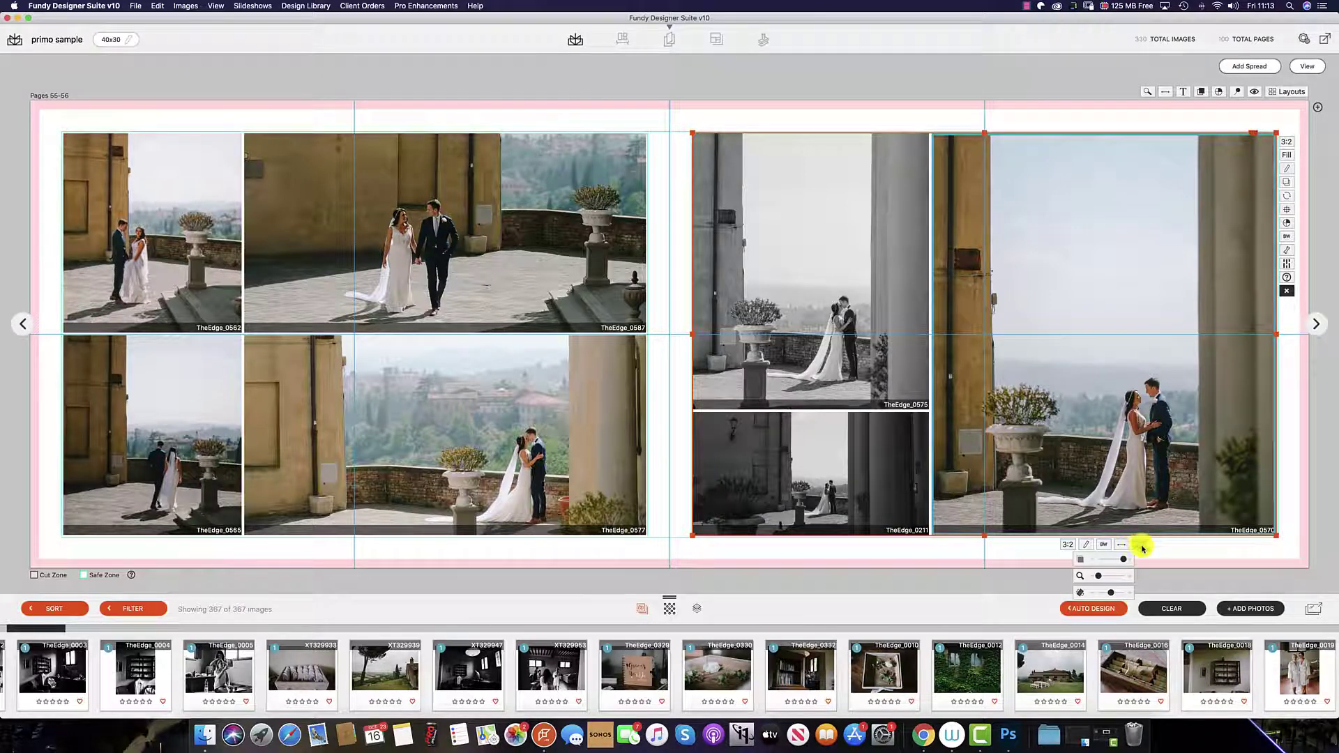
mouse_move(1098, 577)
left_mouse_down()
mouse_move(1087, 576)
mouse_move(1117, 592)
mouse_move(1108, 559)
left_mouse_up()
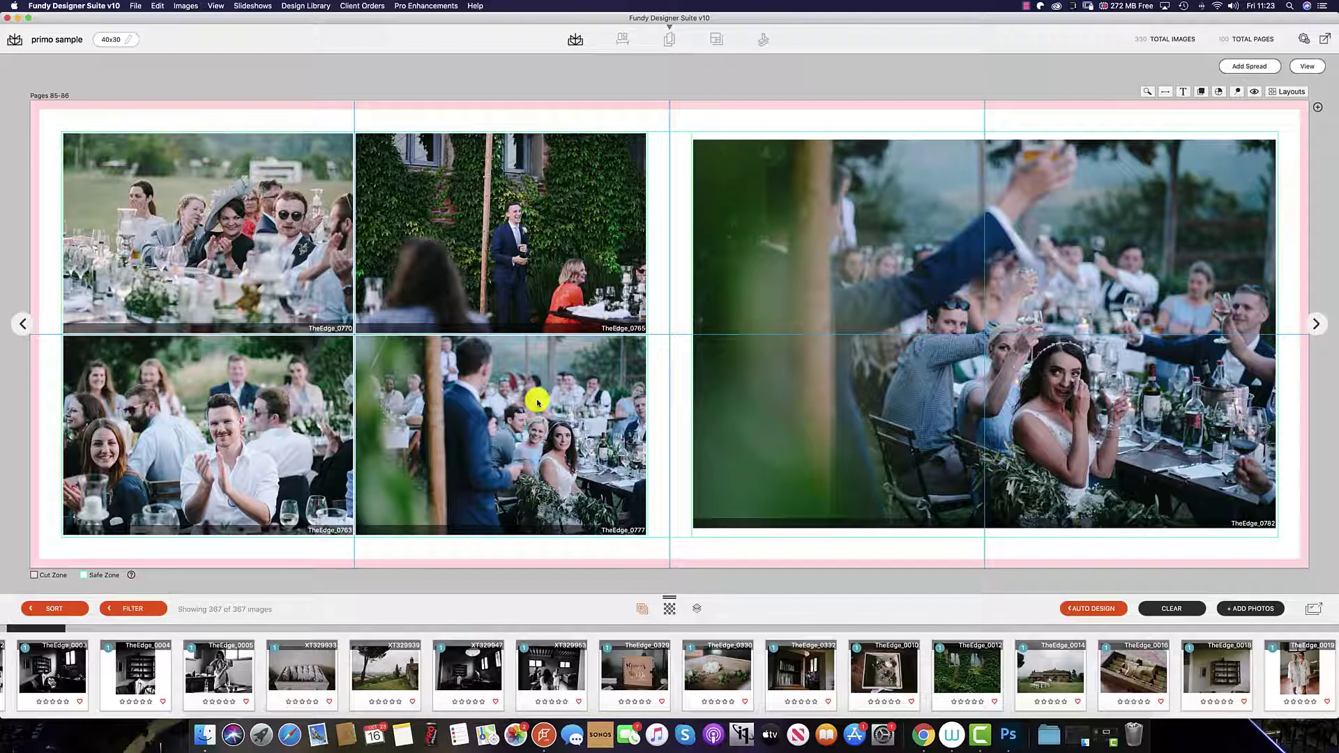
Step: Make TheEdge_0777 Black & White with Contrast 21 after trying other black & white and sepia presets
left_click(509, 399)
left_click(501, 545)
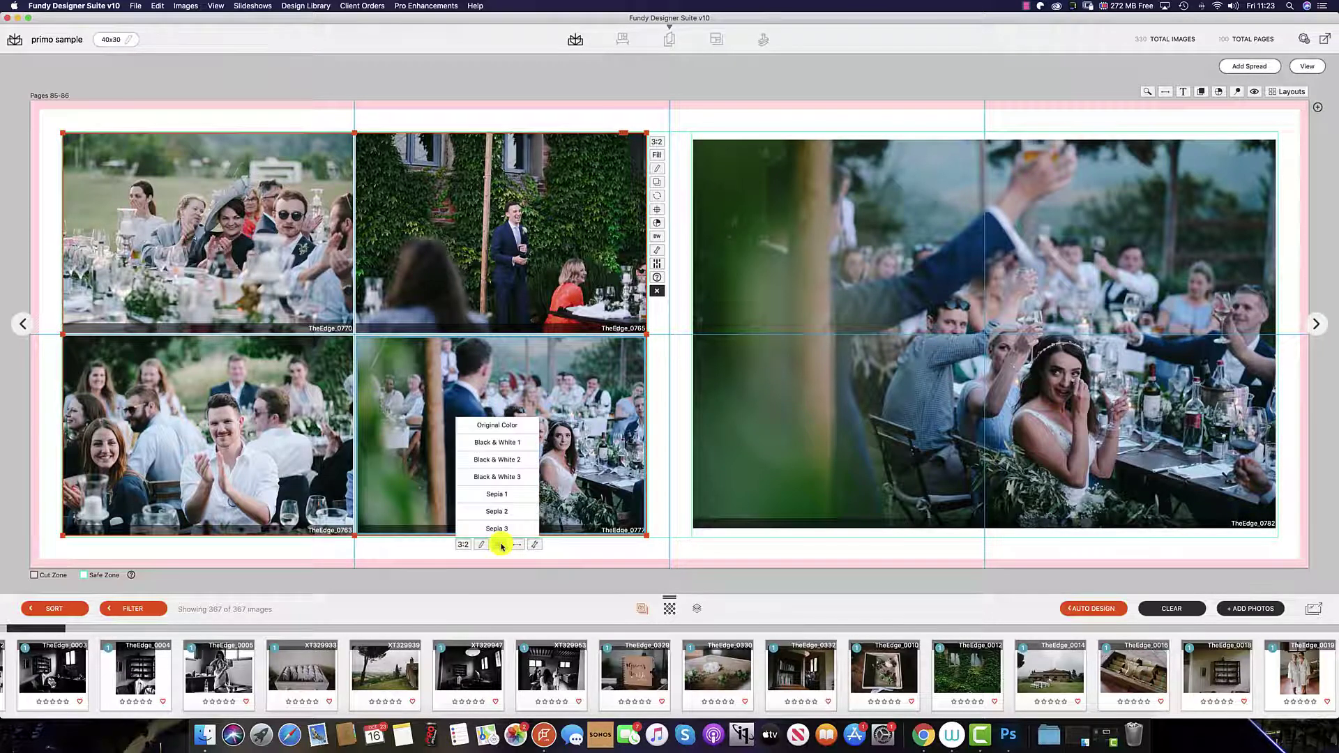
left_click(509, 444)
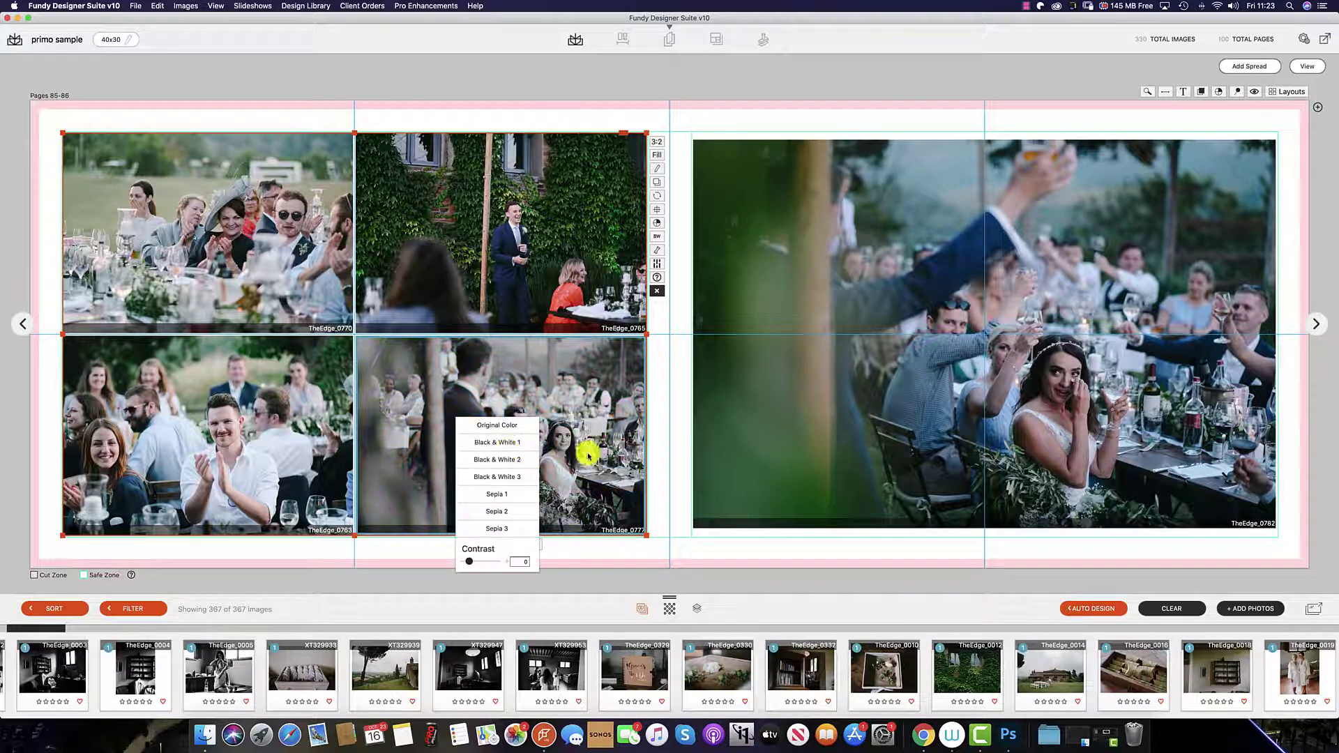
left_click(503, 545)
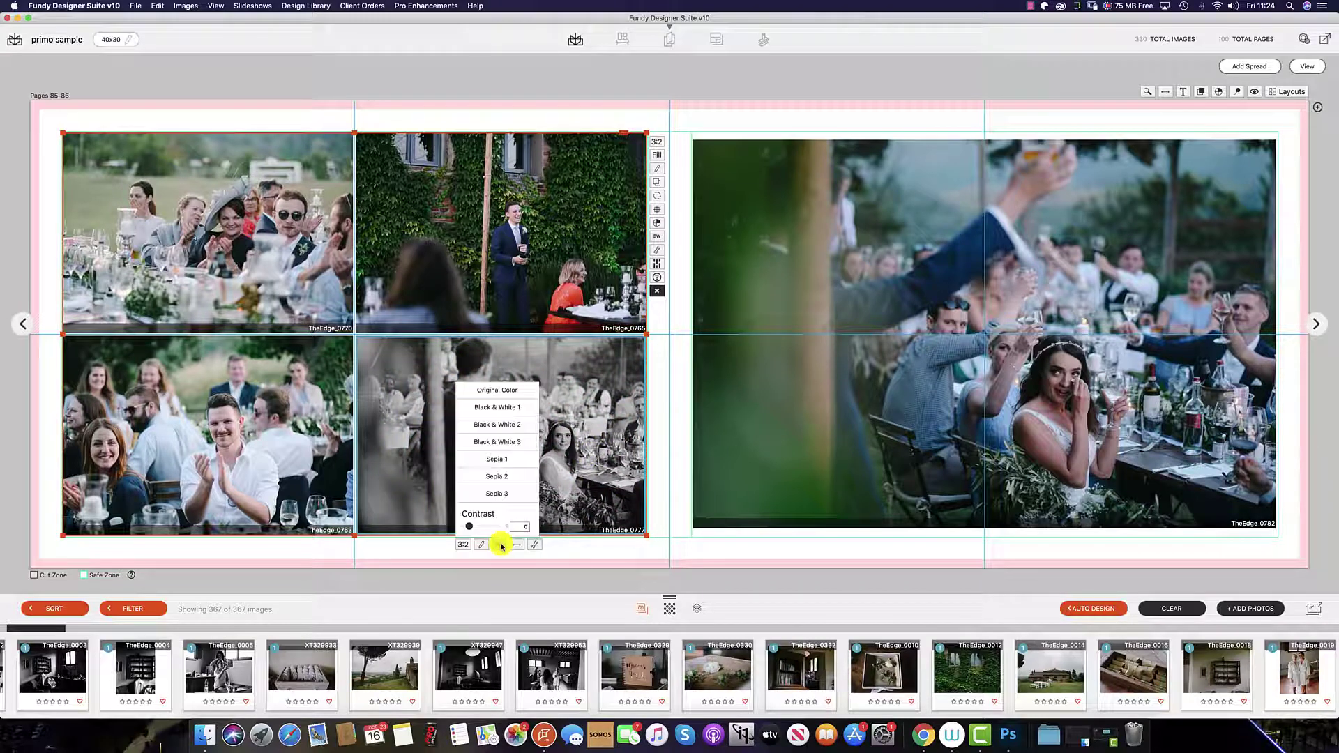
left_click(499, 442)
left_click(499, 458)
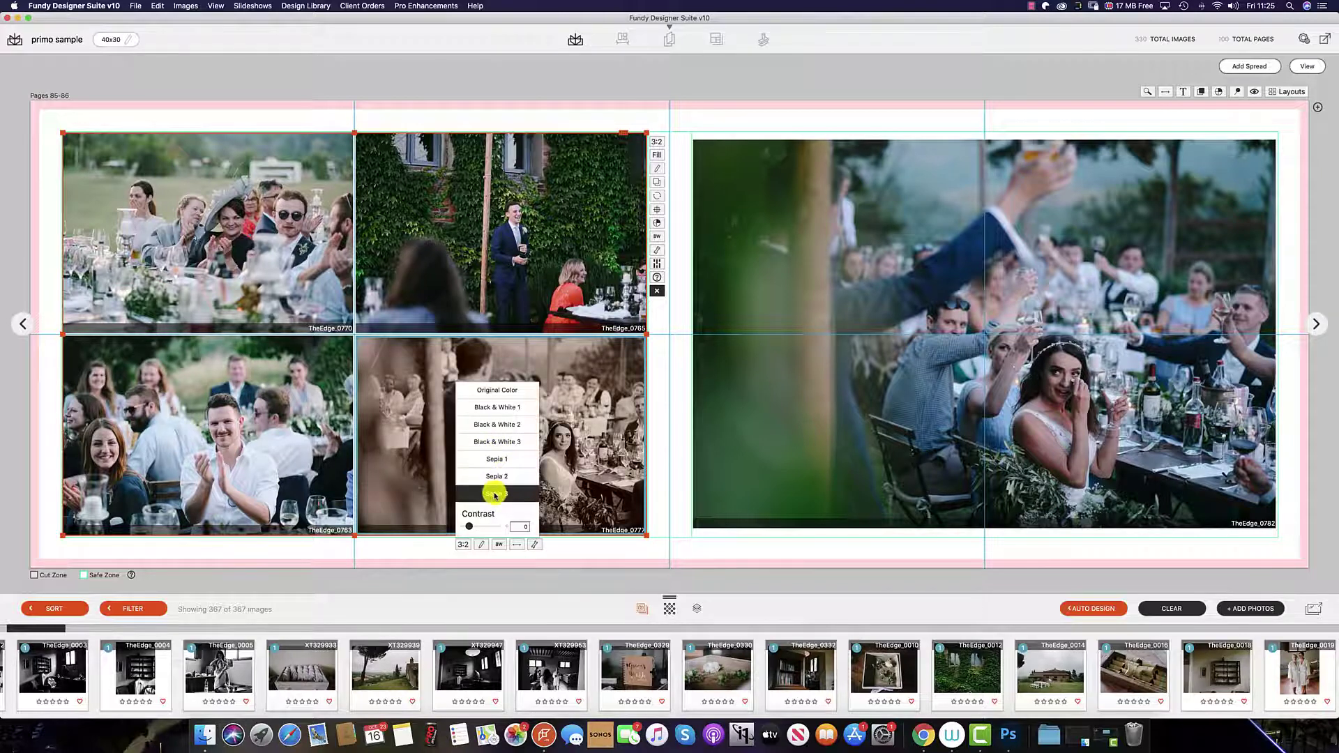
left_click(488, 408)
left_click_drag(471, 528, 494, 526)
Step: Apply Black & White 1 to all the left-page photos
left_click(581, 502)
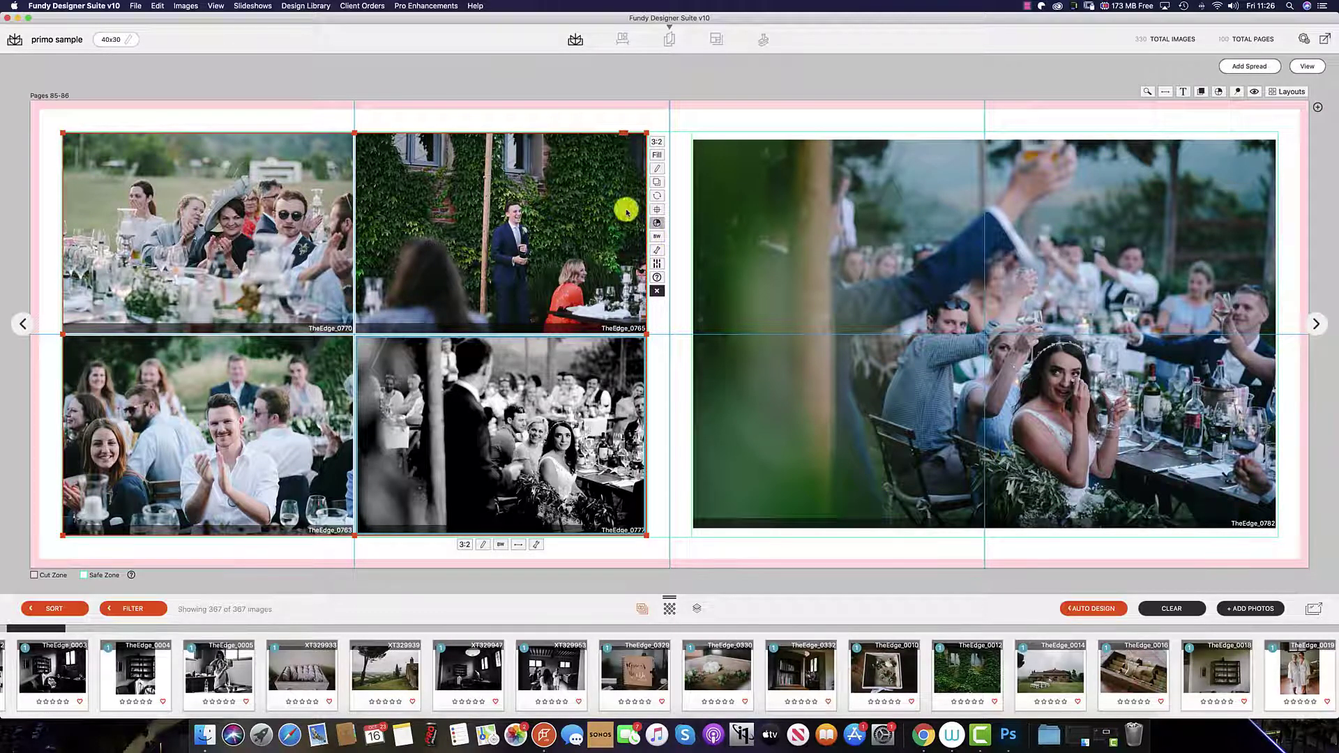
left_click(656, 238)
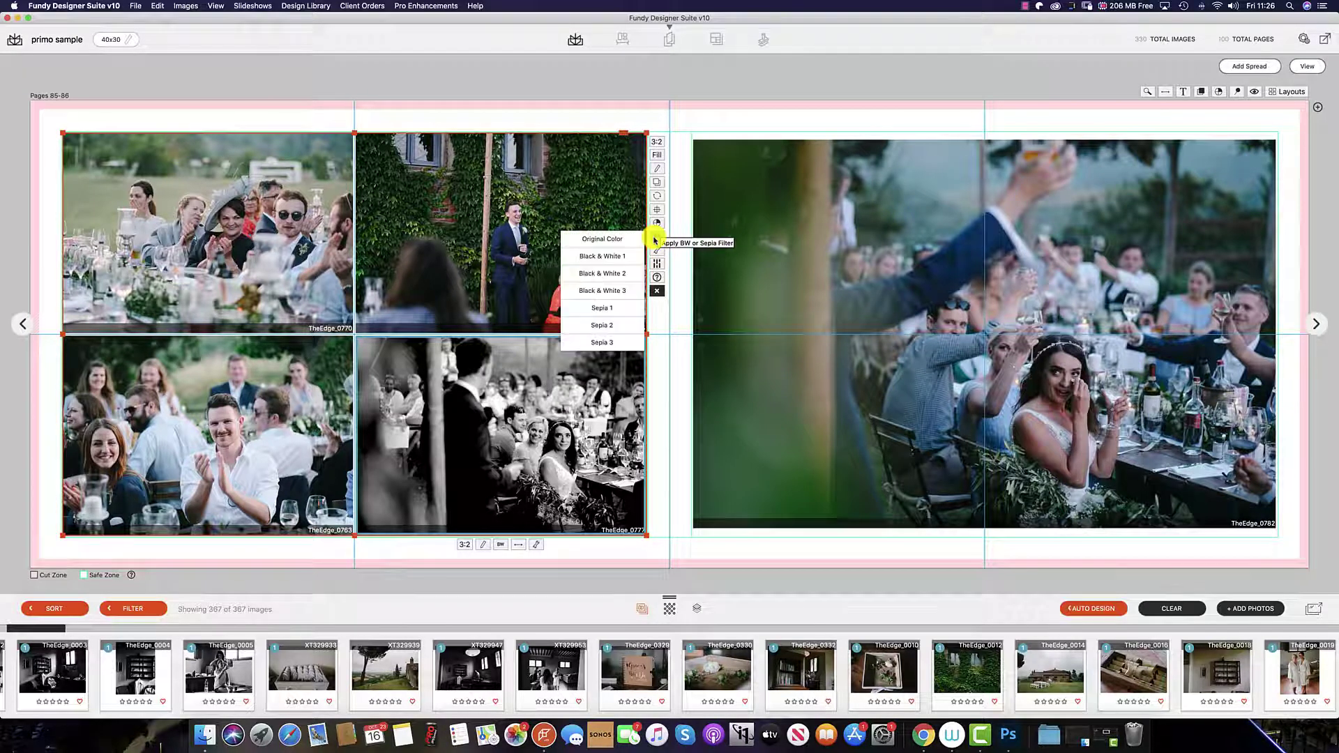
left_click(619, 262)
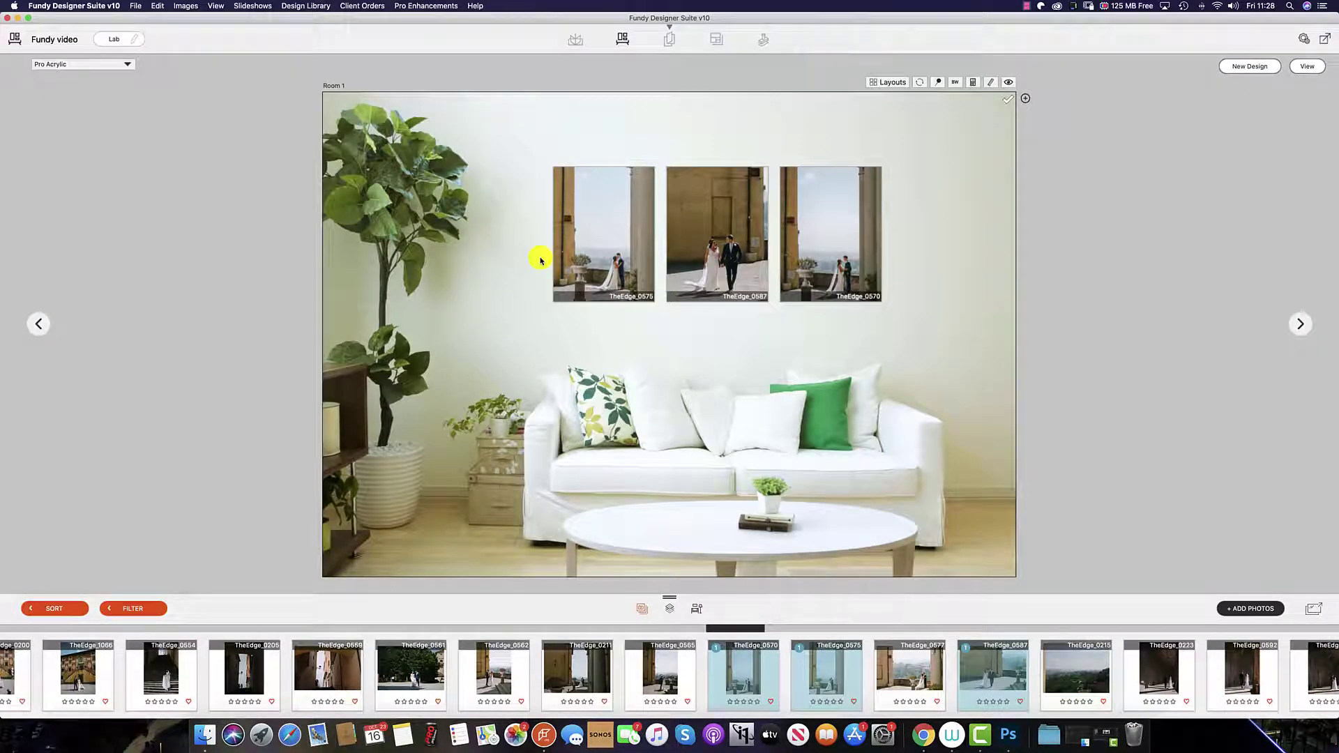
Step: Make TheEdge_0575 Black & White 3 in its single-image view
left_click(598, 251)
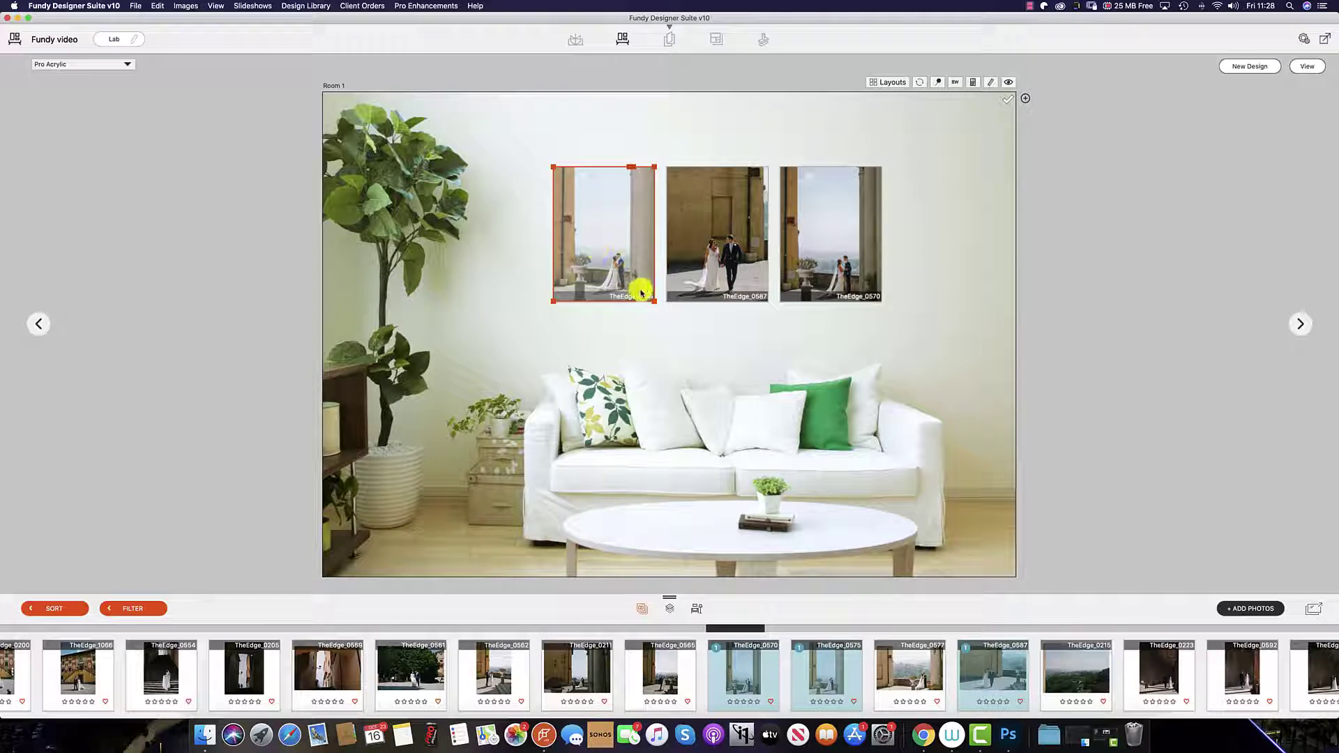
double_click(611, 264)
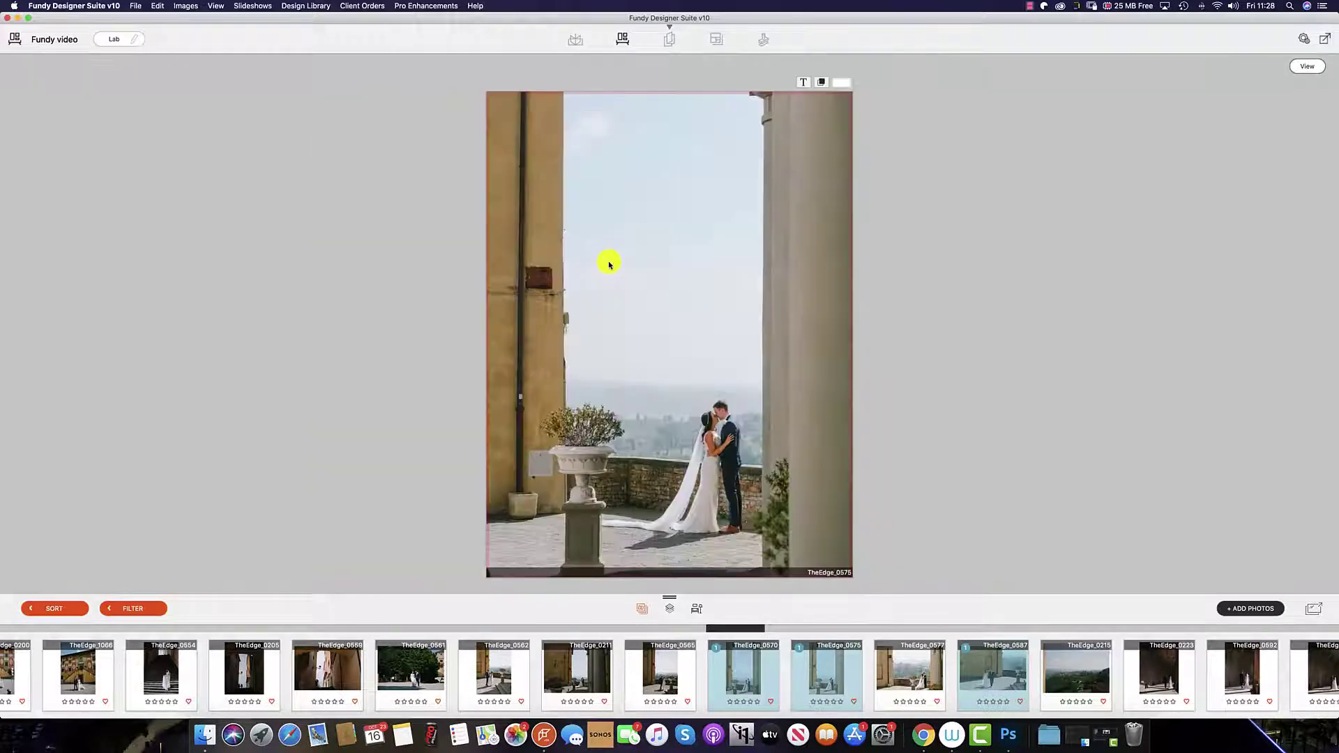
left_click(706, 240)
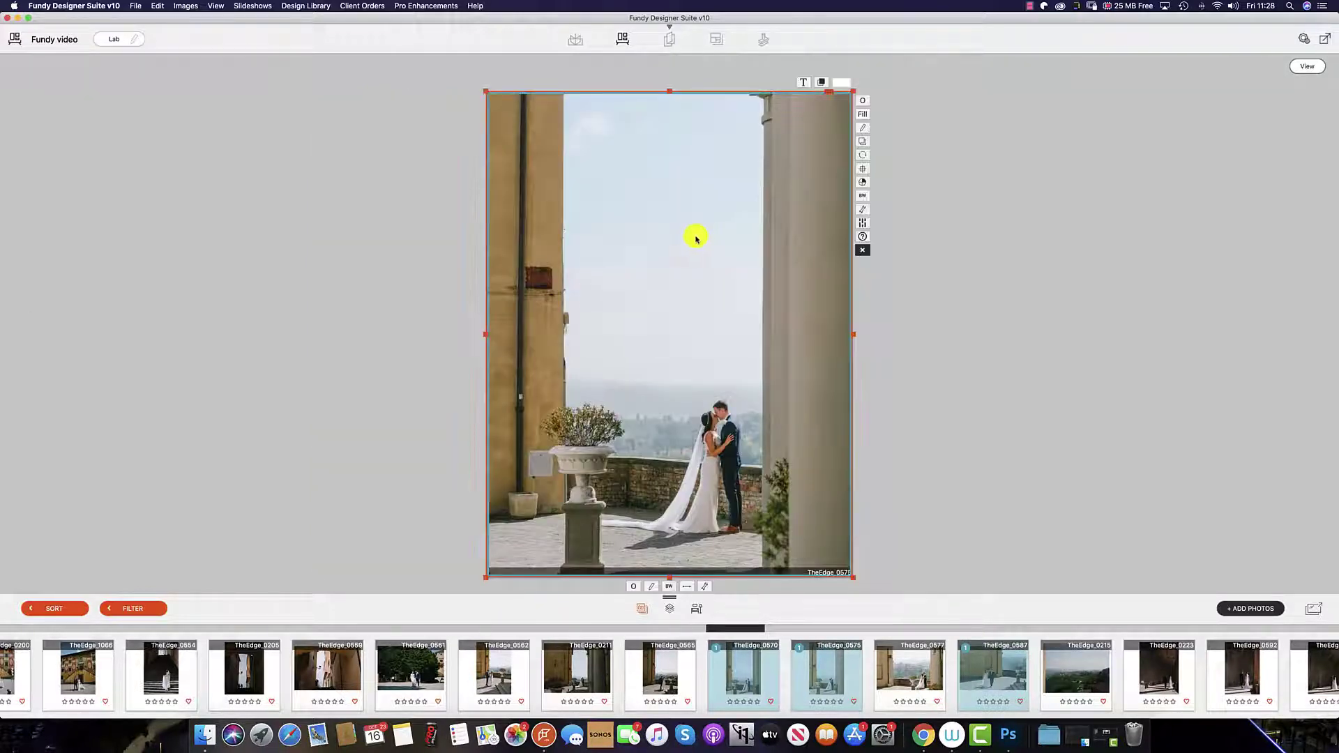
left_click(668, 588)
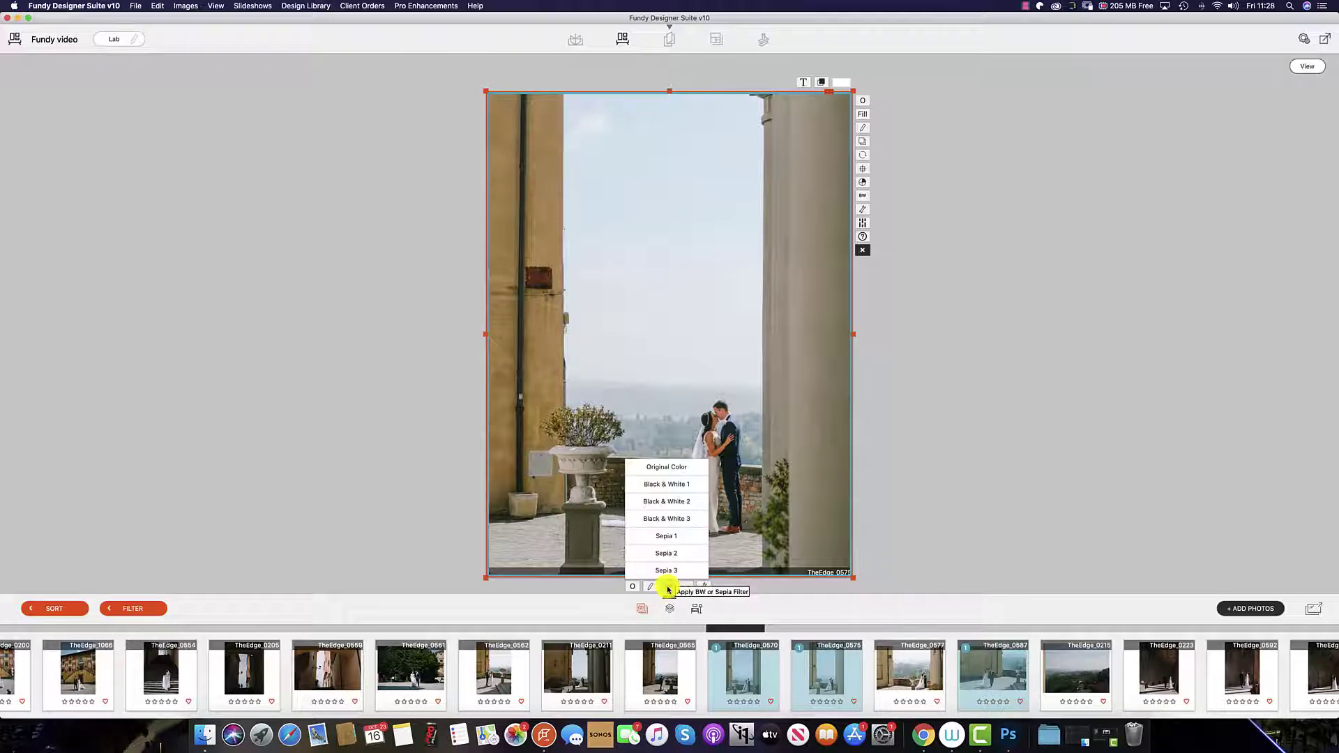
left_click(676, 520)
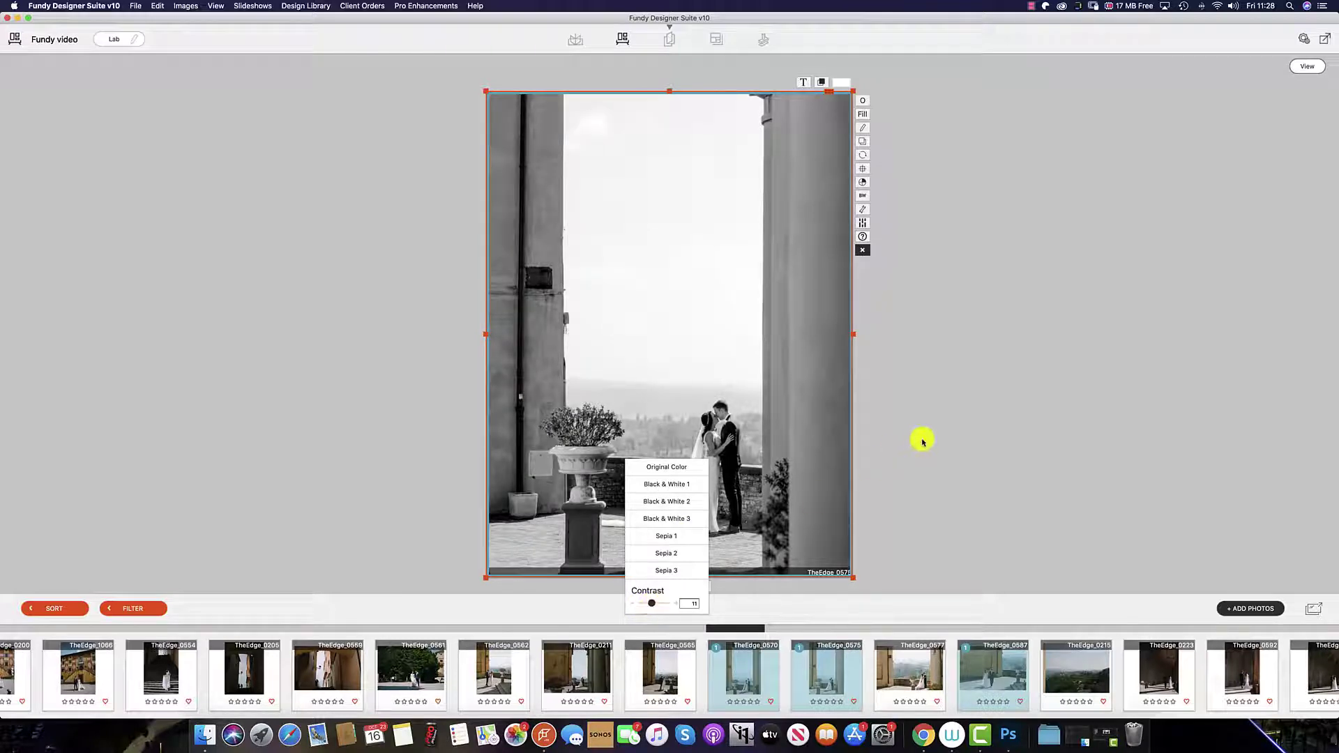
Step: Back in the room view, apply Black & White 1 to all three wall photos
left_click(1301, 66)
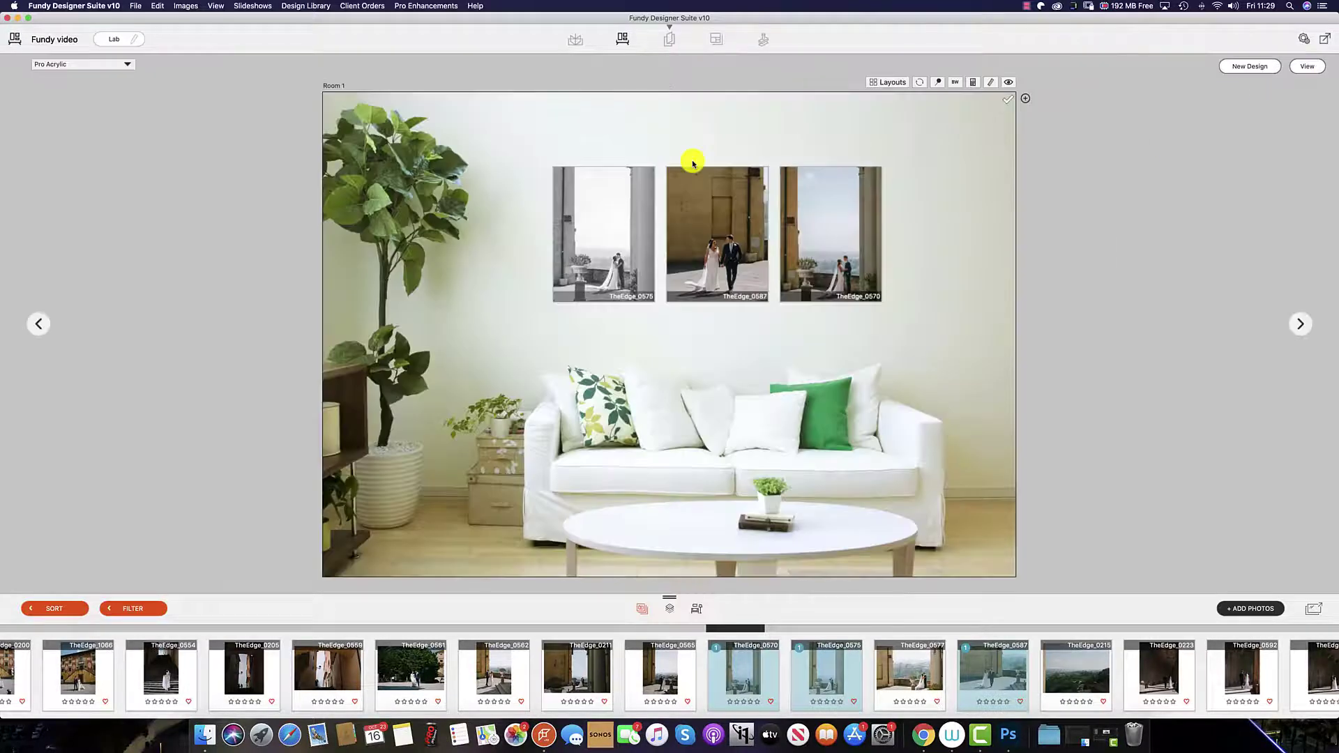
left_click(956, 82)
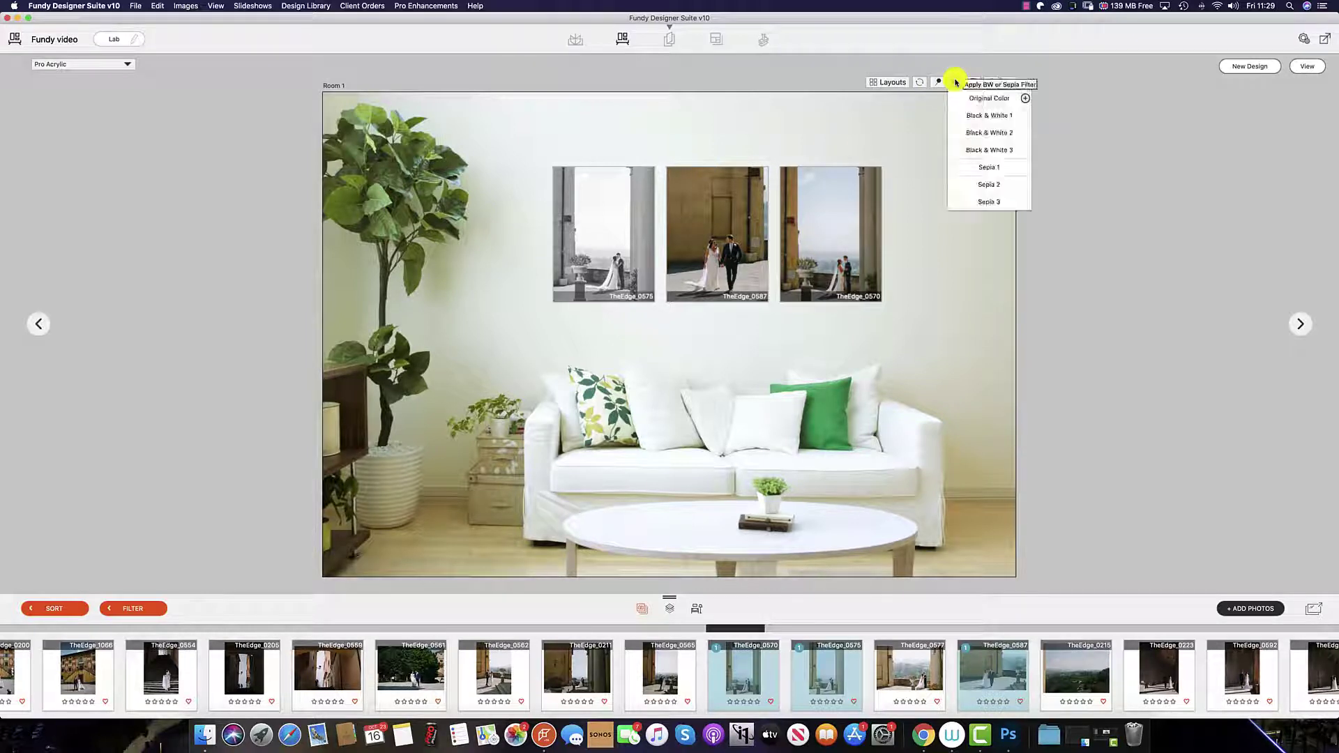
left_click(967, 115)
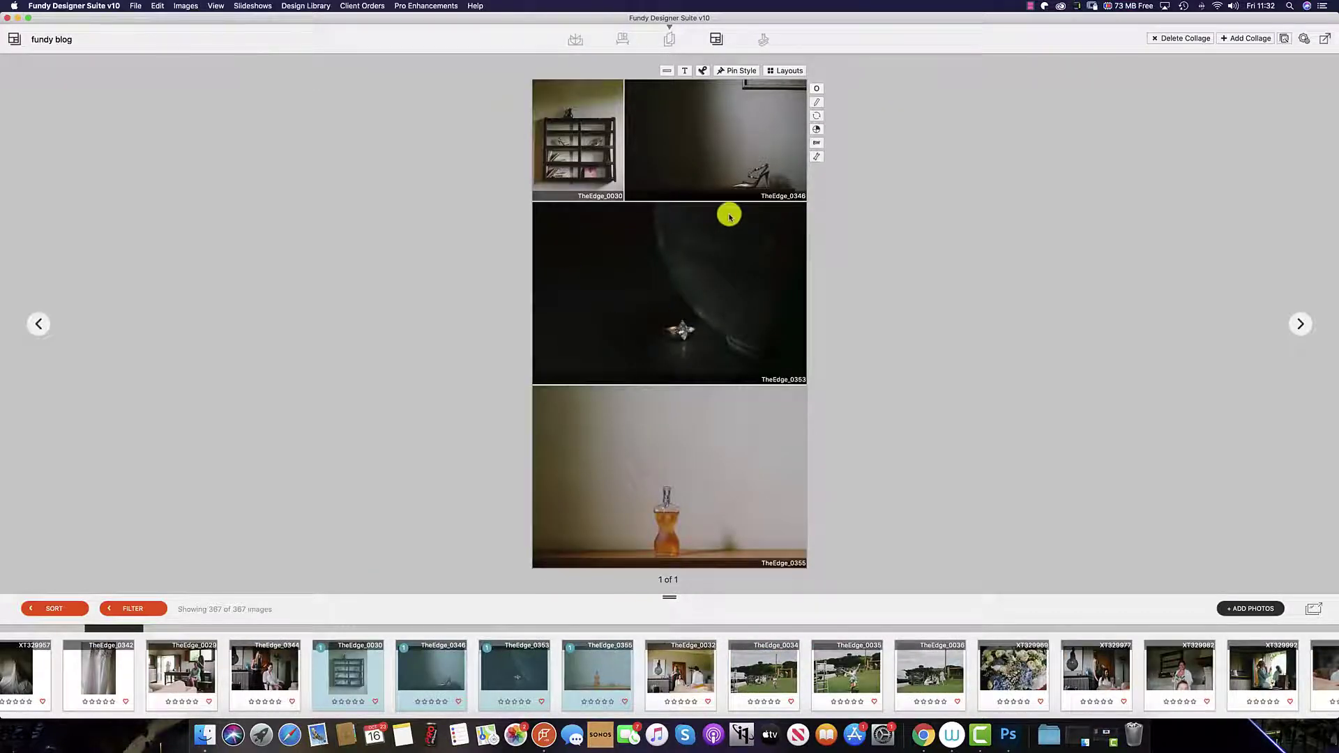
Step: Apply Black & White 1 to the collage, then set the middle photo to Original Color
left_click(817, 144)
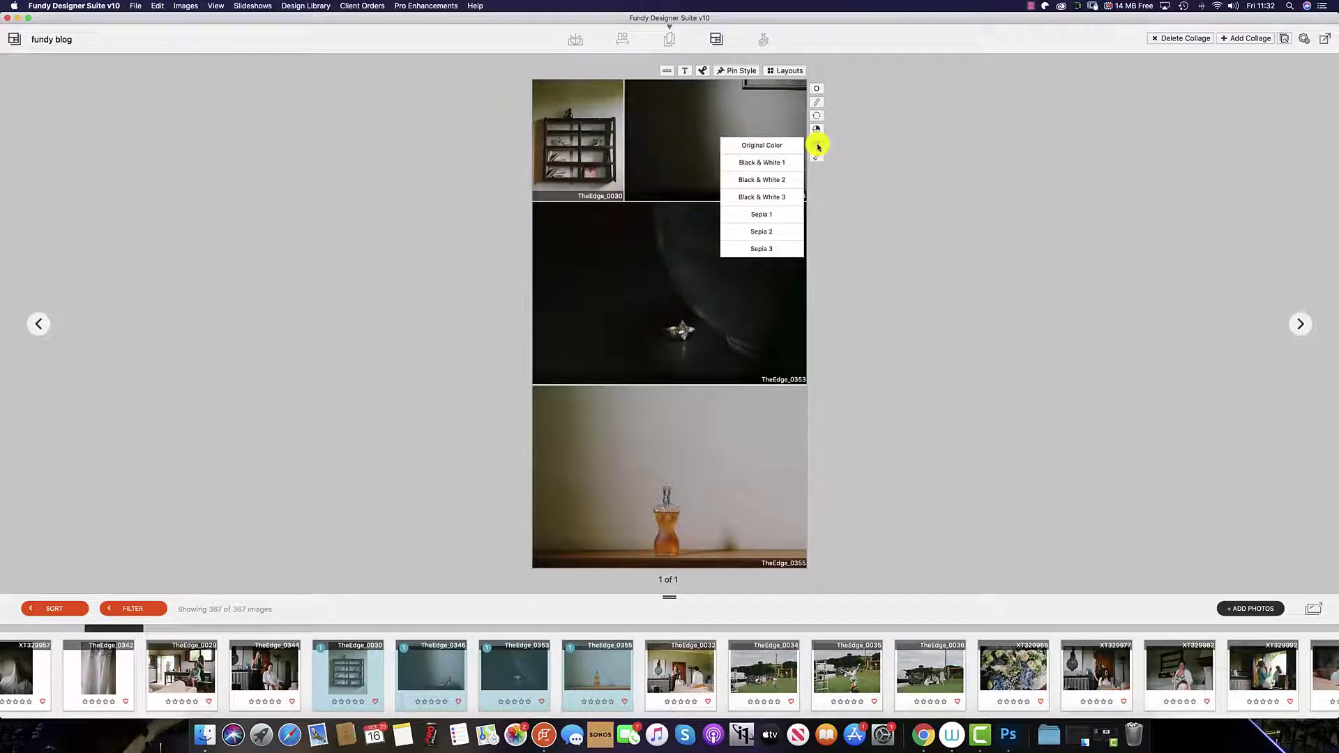
left_click(768, 166)
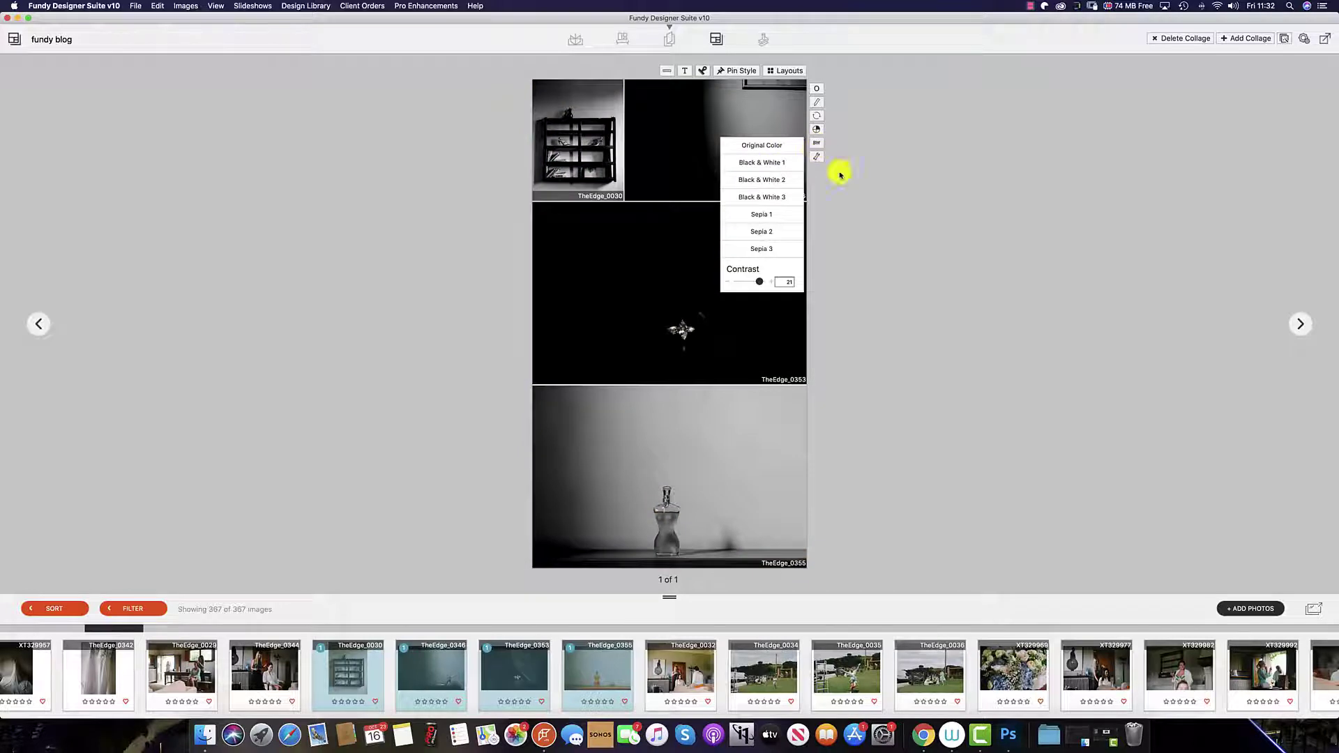
left_click(667, 298)
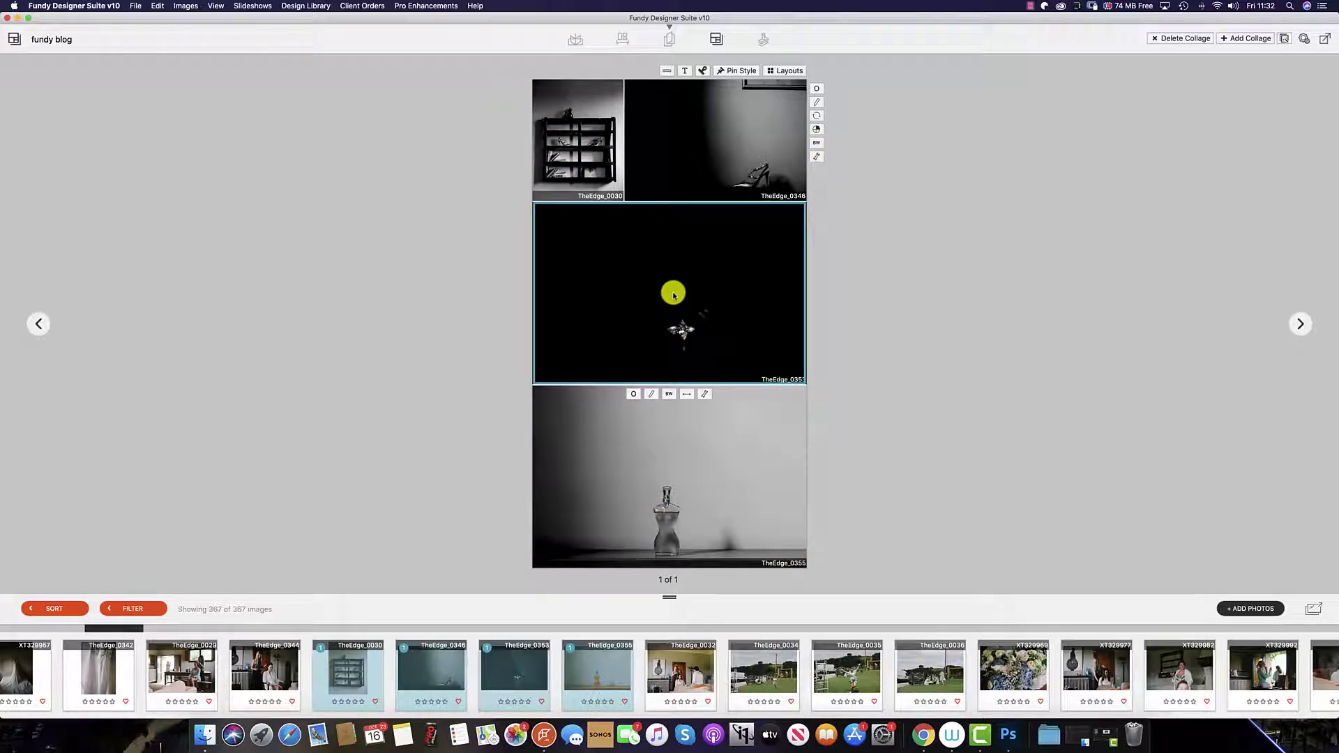
left_click(669, 395)
left_click(673, 413)
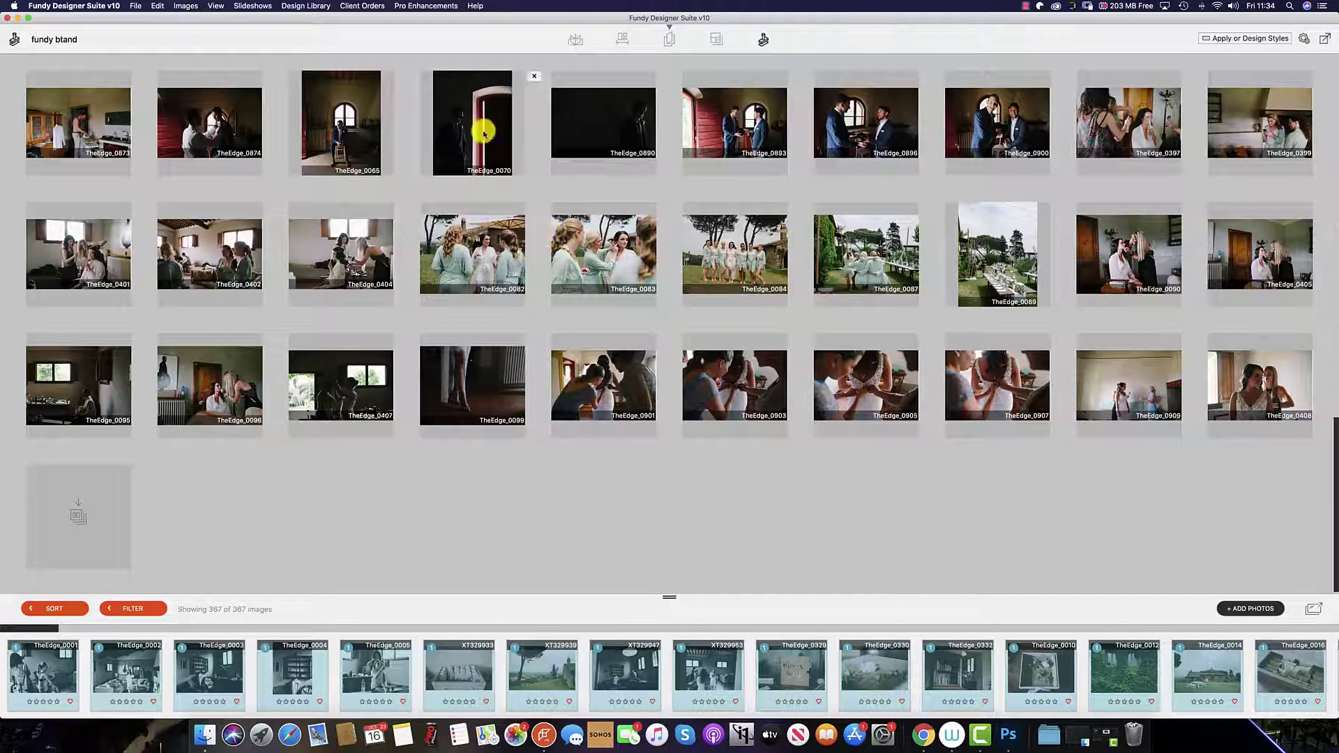
Step: Apply a Black & White preset to TheEdge_0070 in the Brand view
double_click(472, 124)
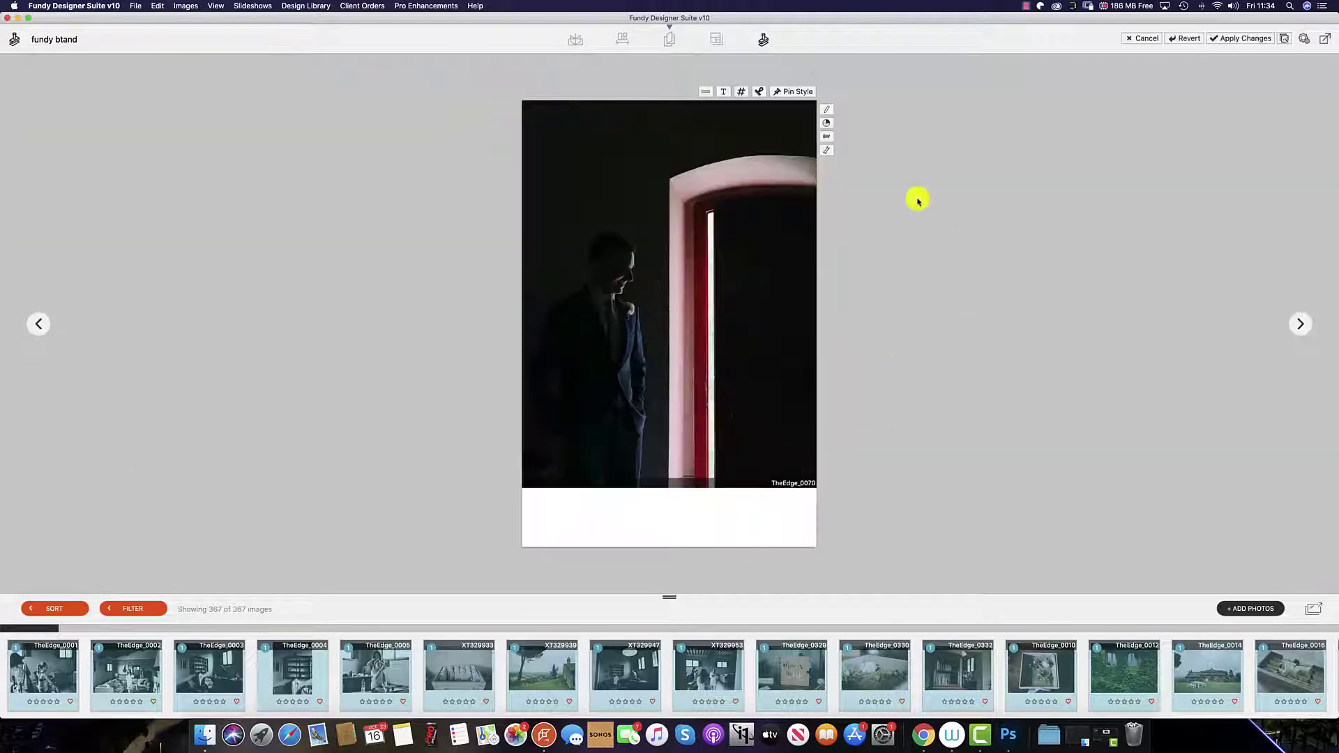
left_click(827, 136)
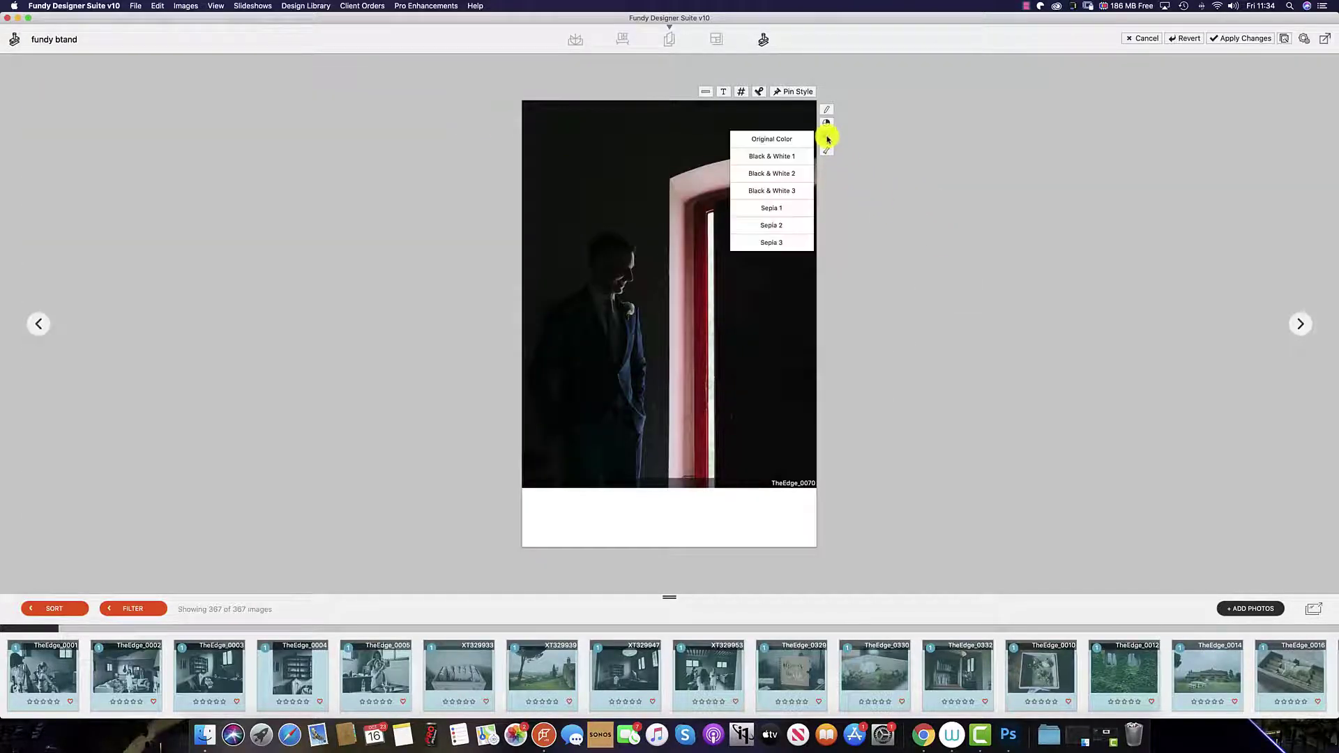
left_click(787, 187)
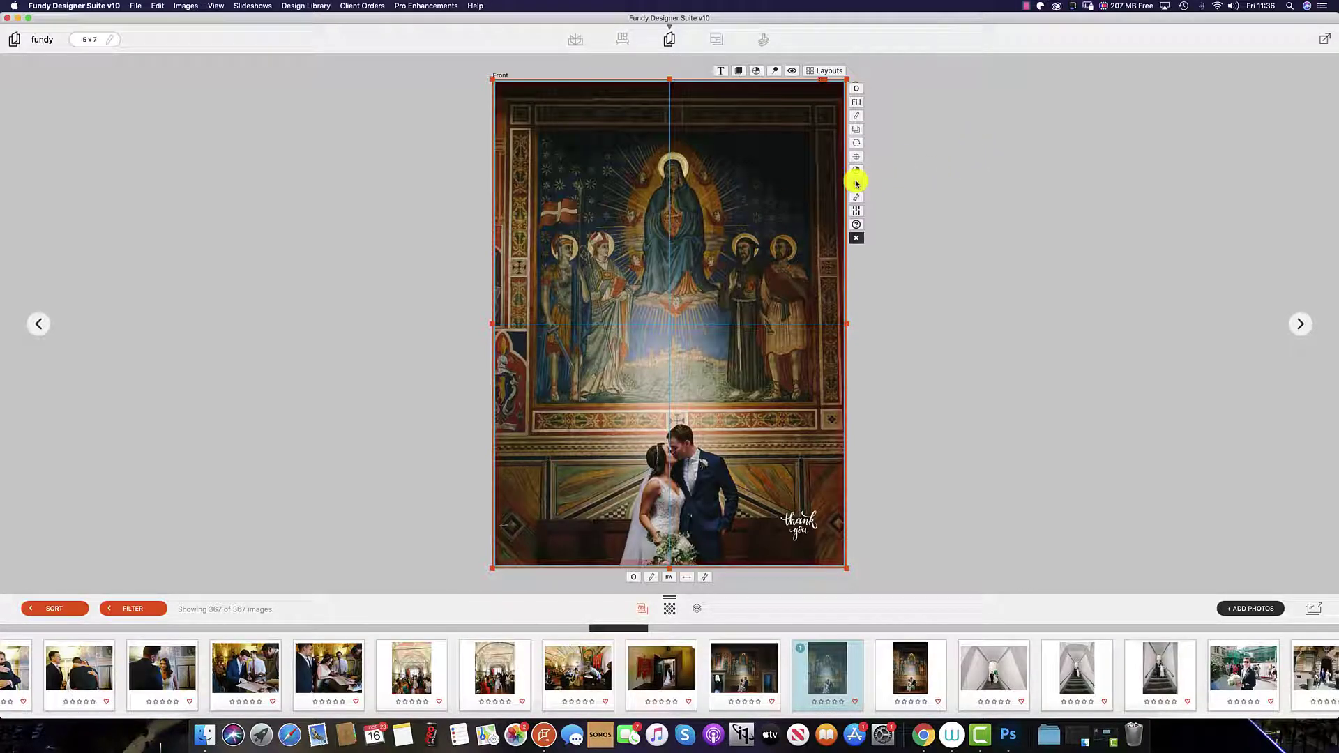
Step: Apply a Black & White preset to the card's wedding photo and deselect it
left_click(857, 182)
left_click(807, 236)
left_click(968, 248)
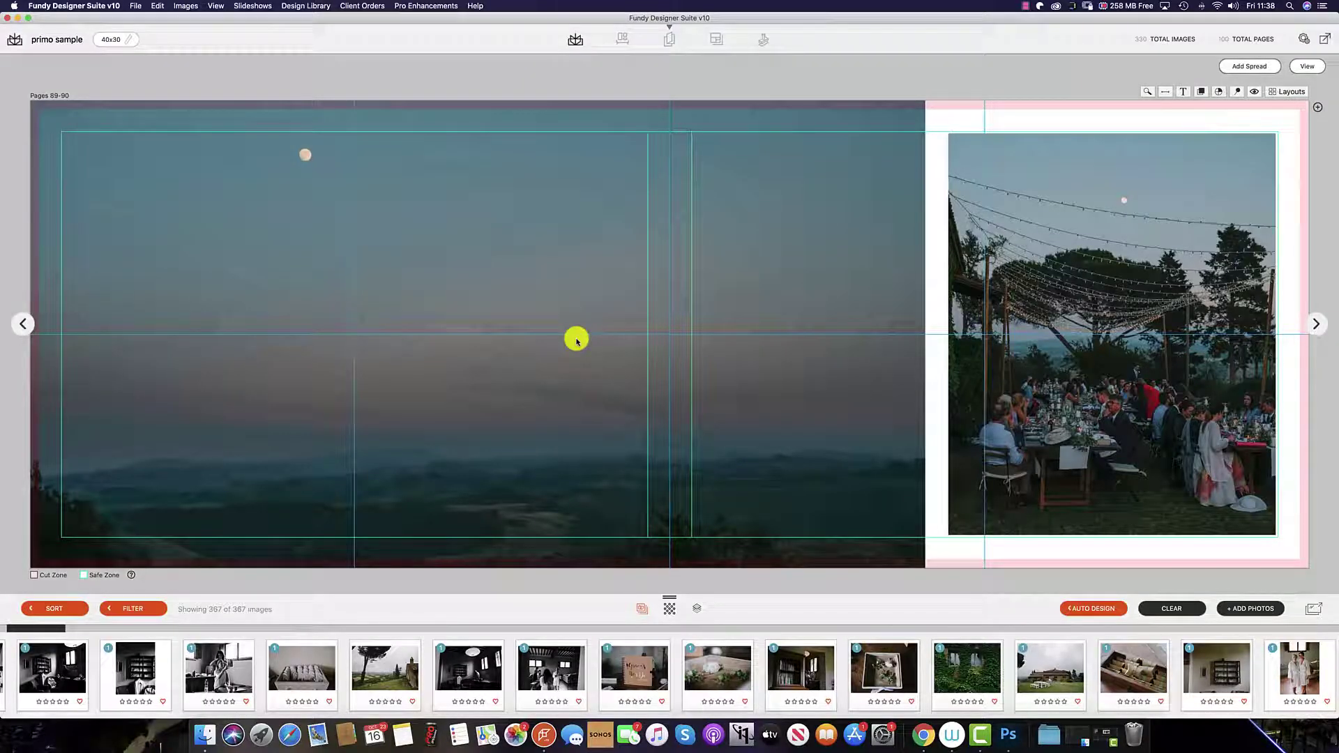
left_click(577, 341)
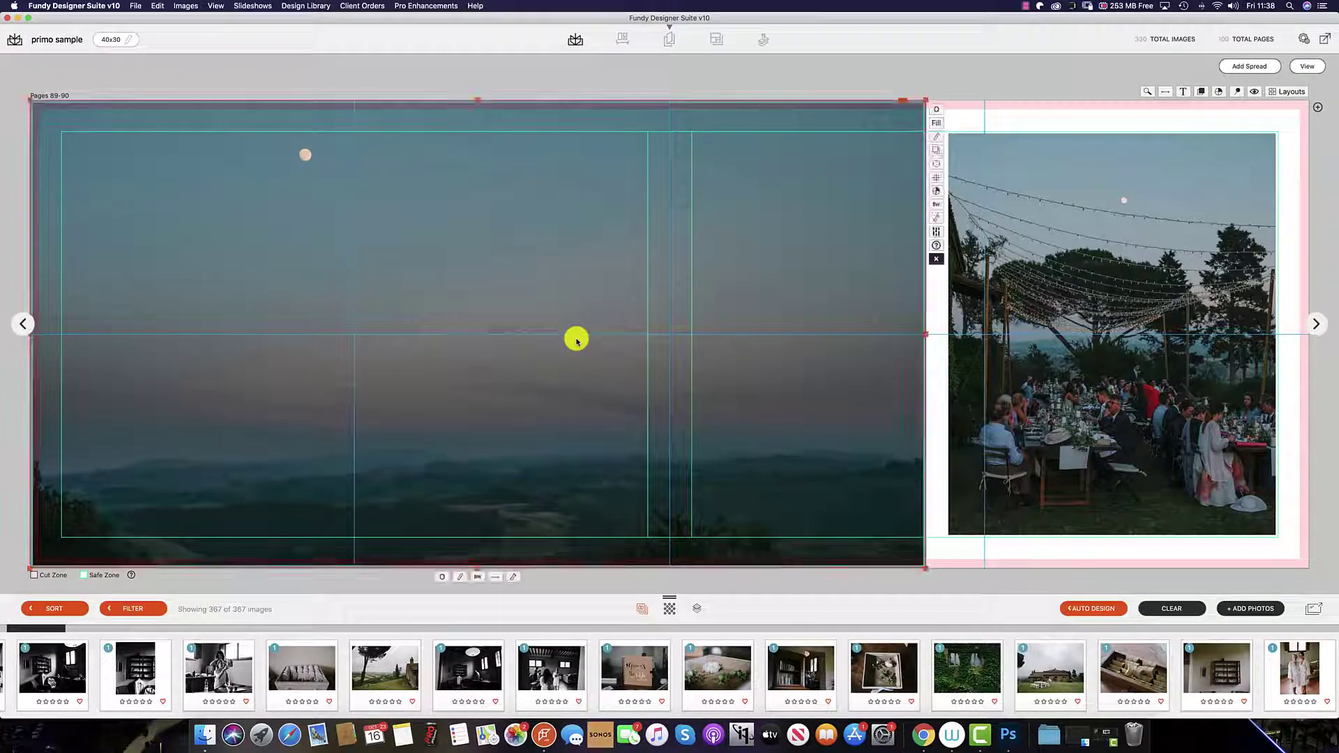
left_click(516, 581)
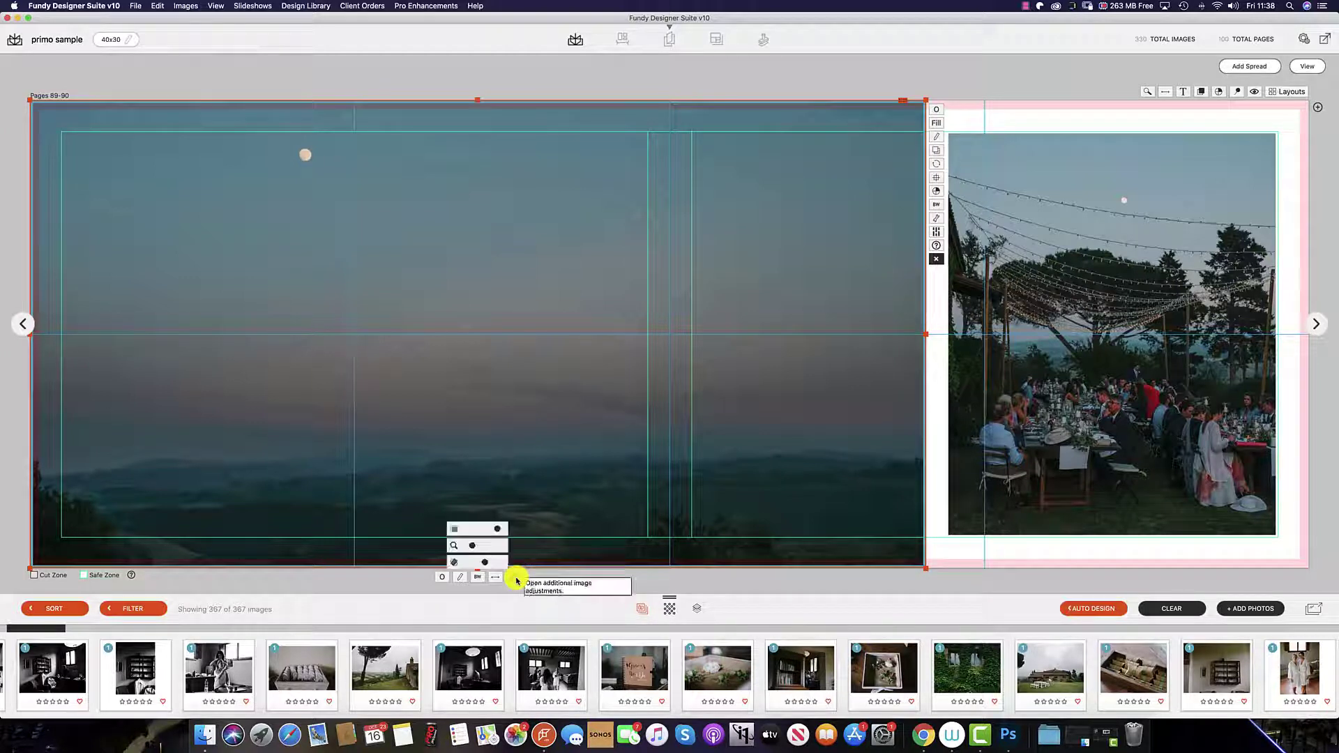
left_click(480, 542)
left_click(481, 7)
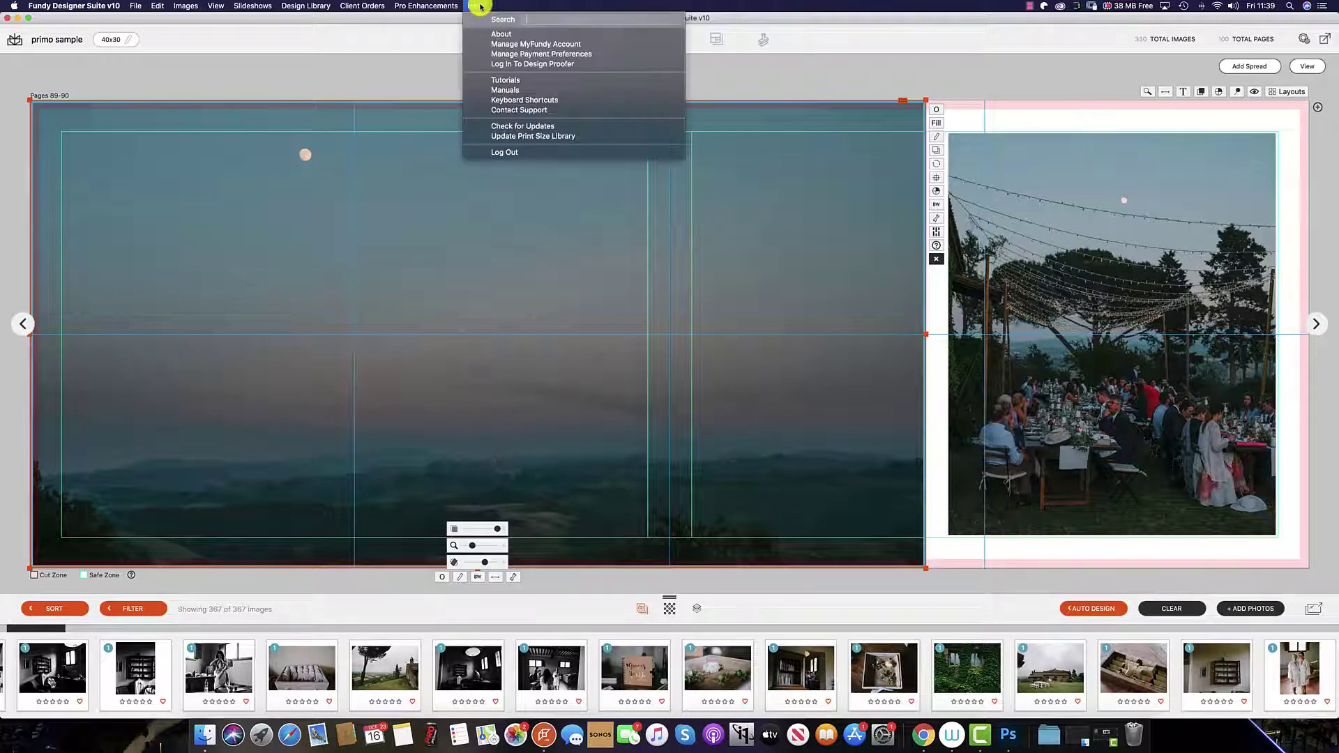
left_click(512, 99)
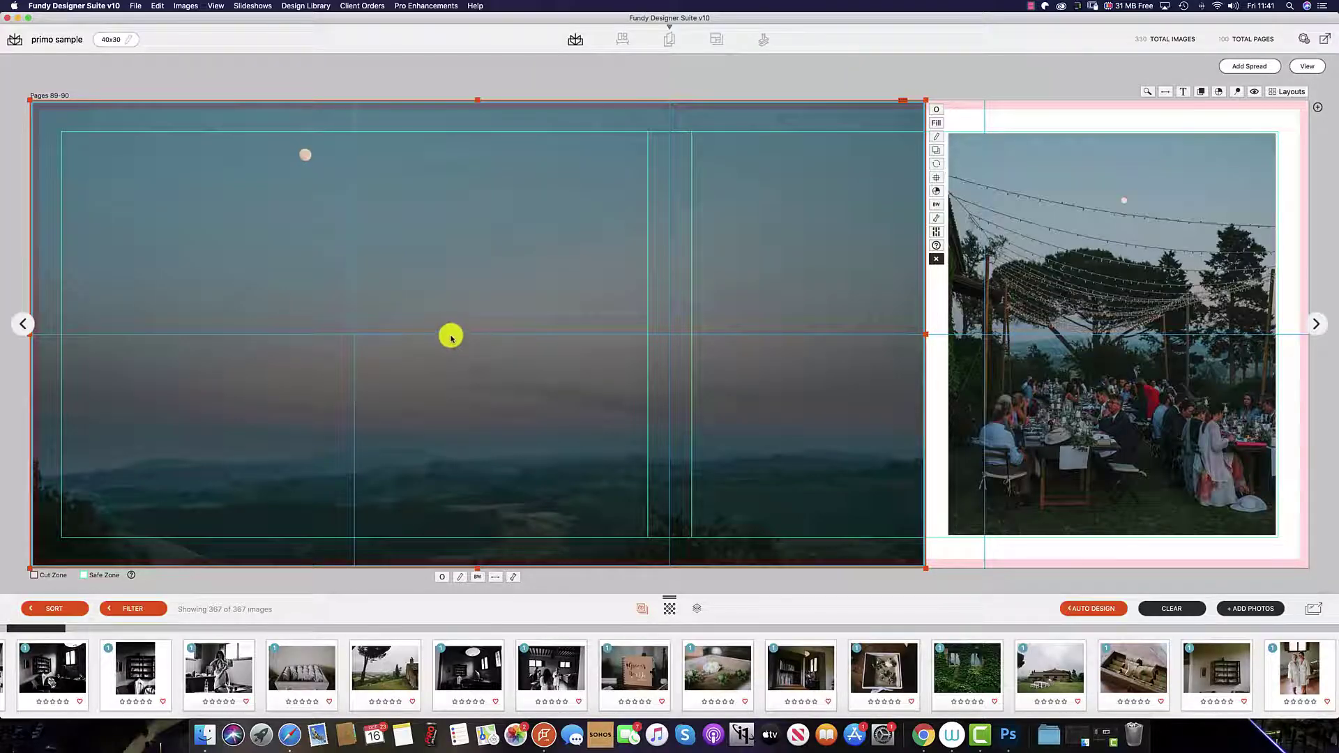
Step: Try a lower opacity on the landscape spread photo, restore it to full, and tilt it slightly
left_click(514, 577)
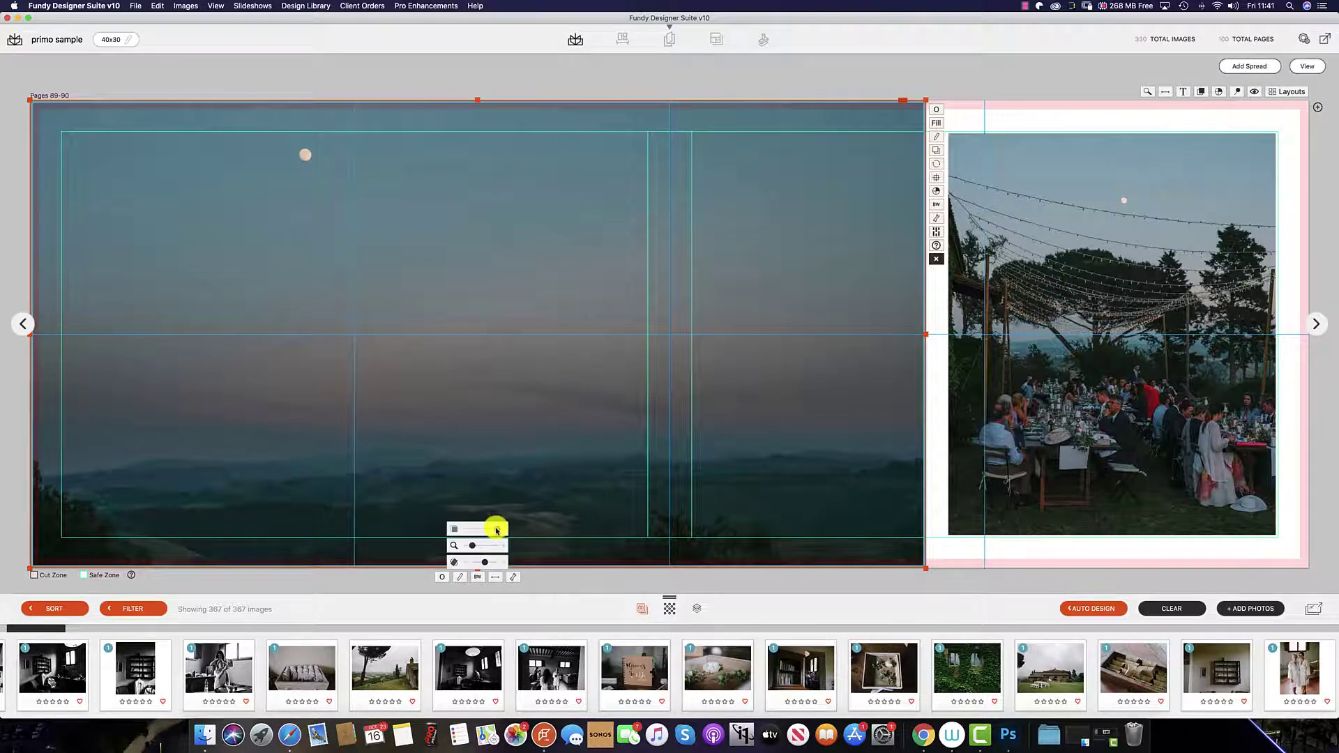
left_click_drag(497, 530, 480, 562)
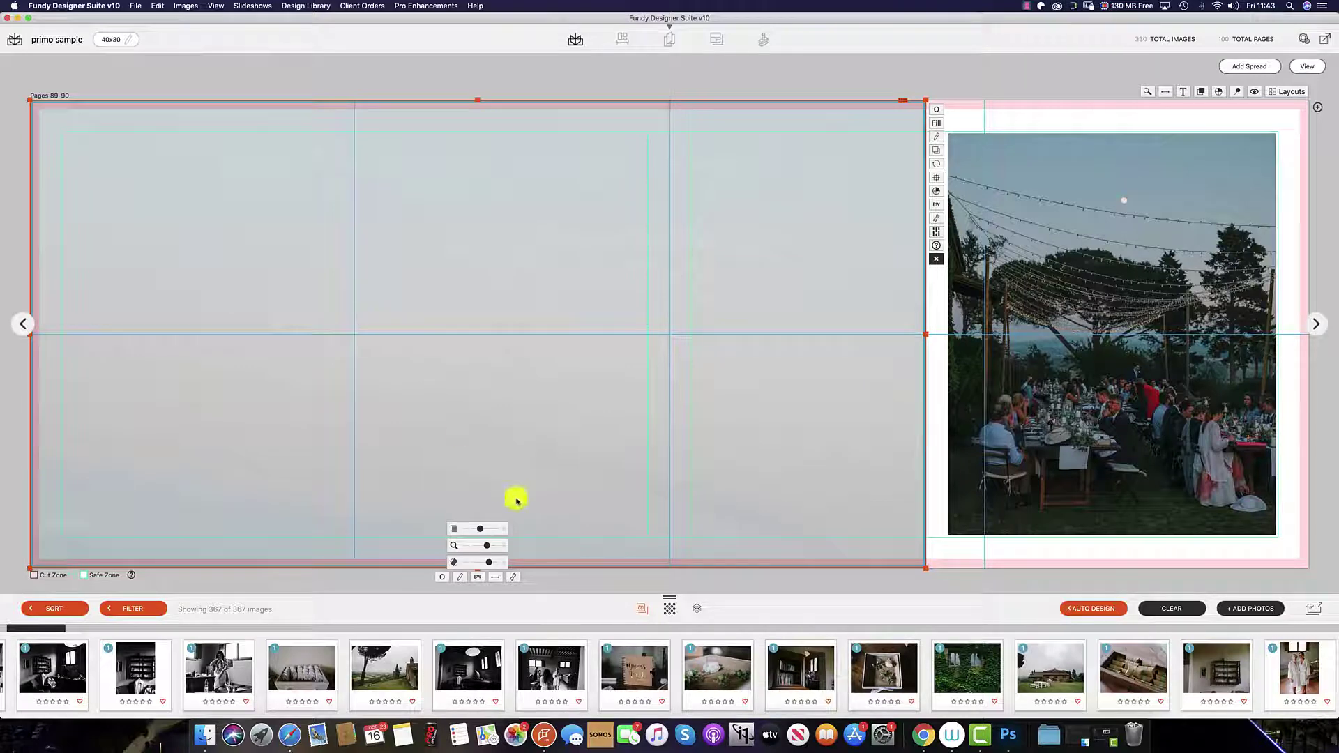
mouse_move(481, 531)
left_mouse_down()
mouse_move(470, 526)
mouse_move(508, 533)
mouse_move(466, 549)
left_mouse_up()
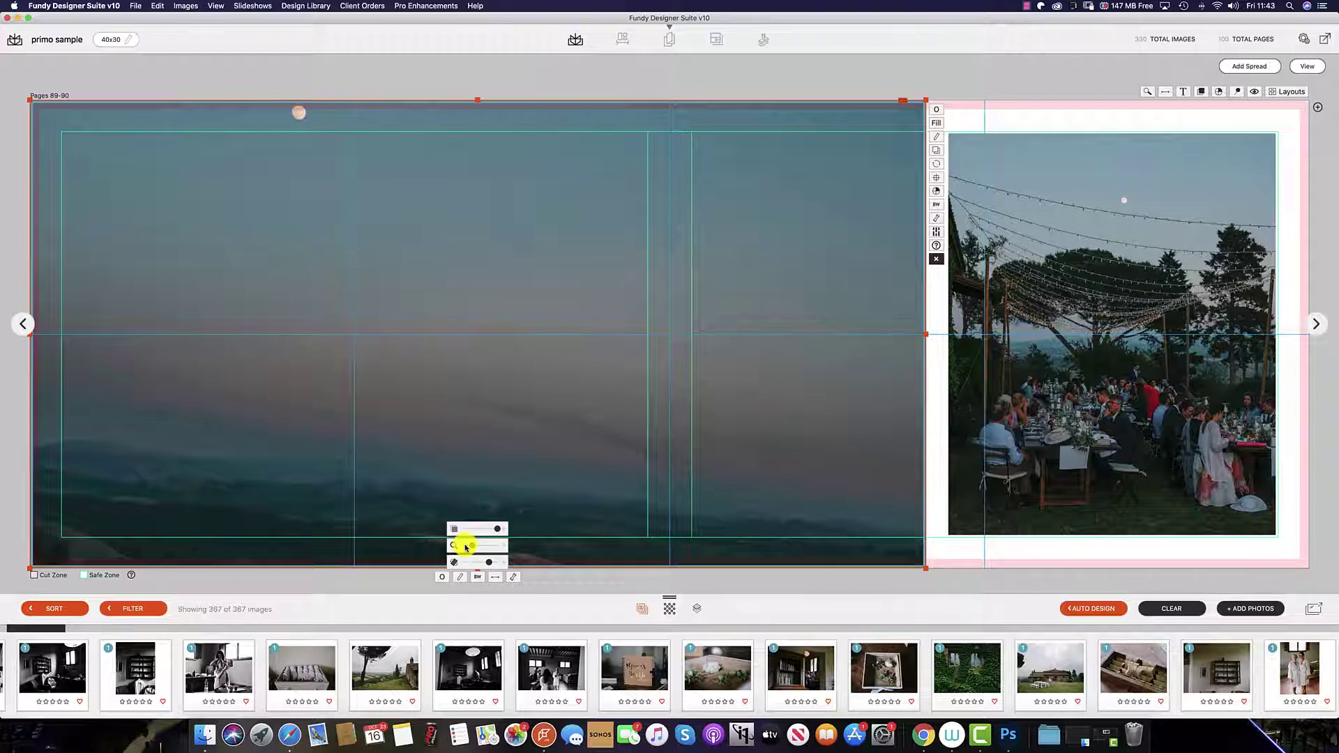
left_click_drag(488, 563, 490, 566)
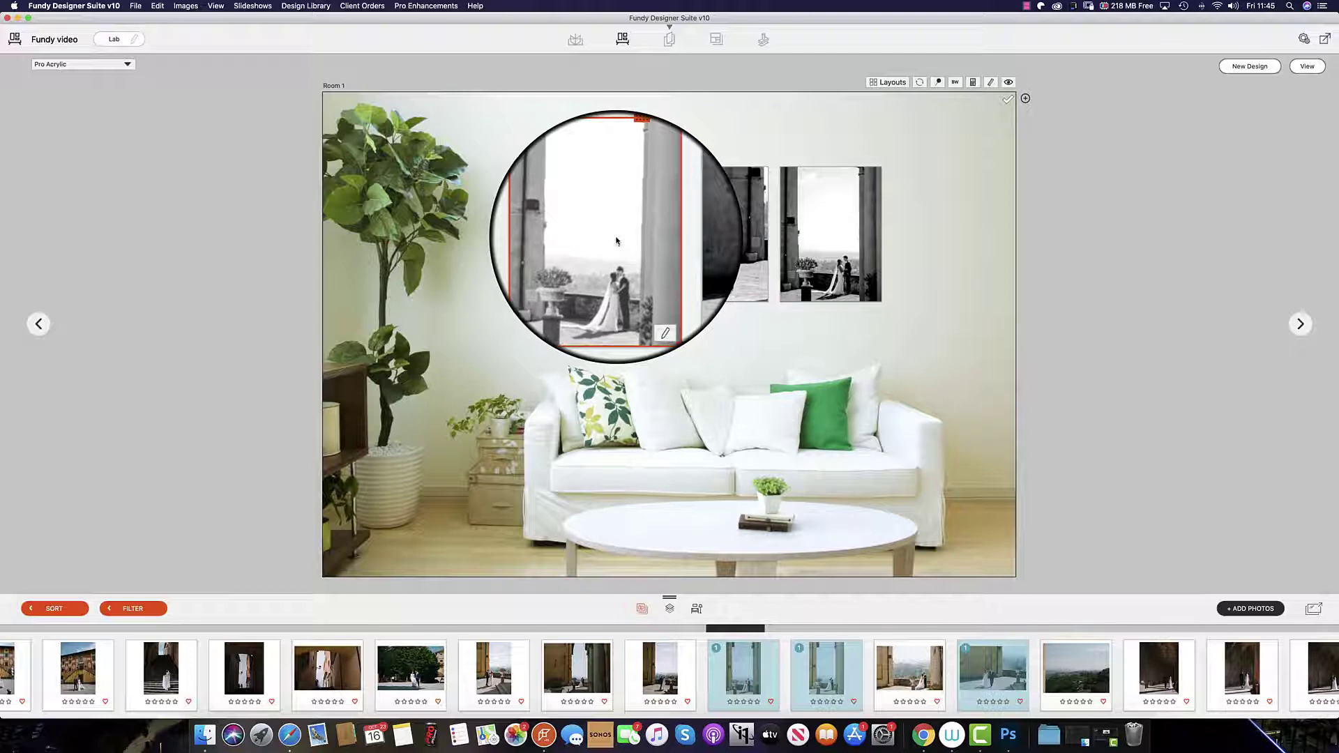
Step: Zoom the left wall print's photo in, then back out, so the columns and whole couple fit
scroll(617, 241, "up", 5)
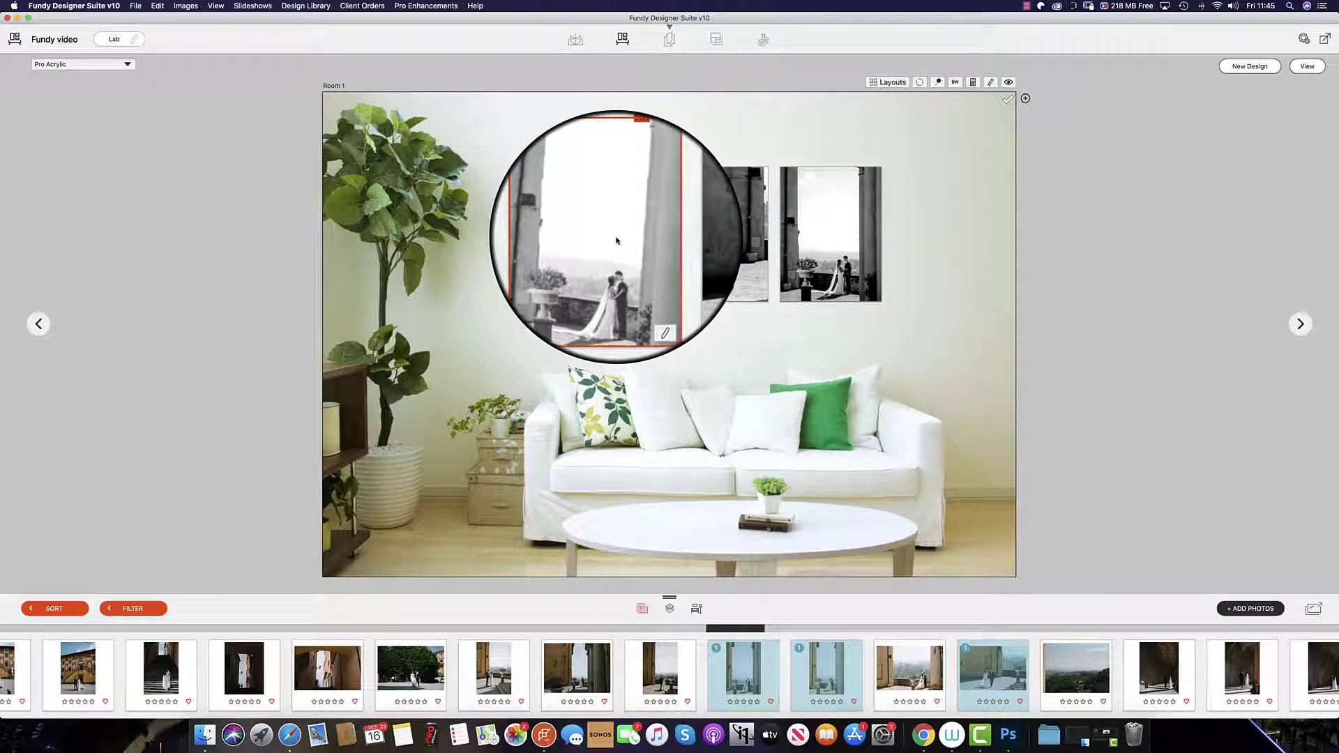
scroll(617, 241, "up", 5)
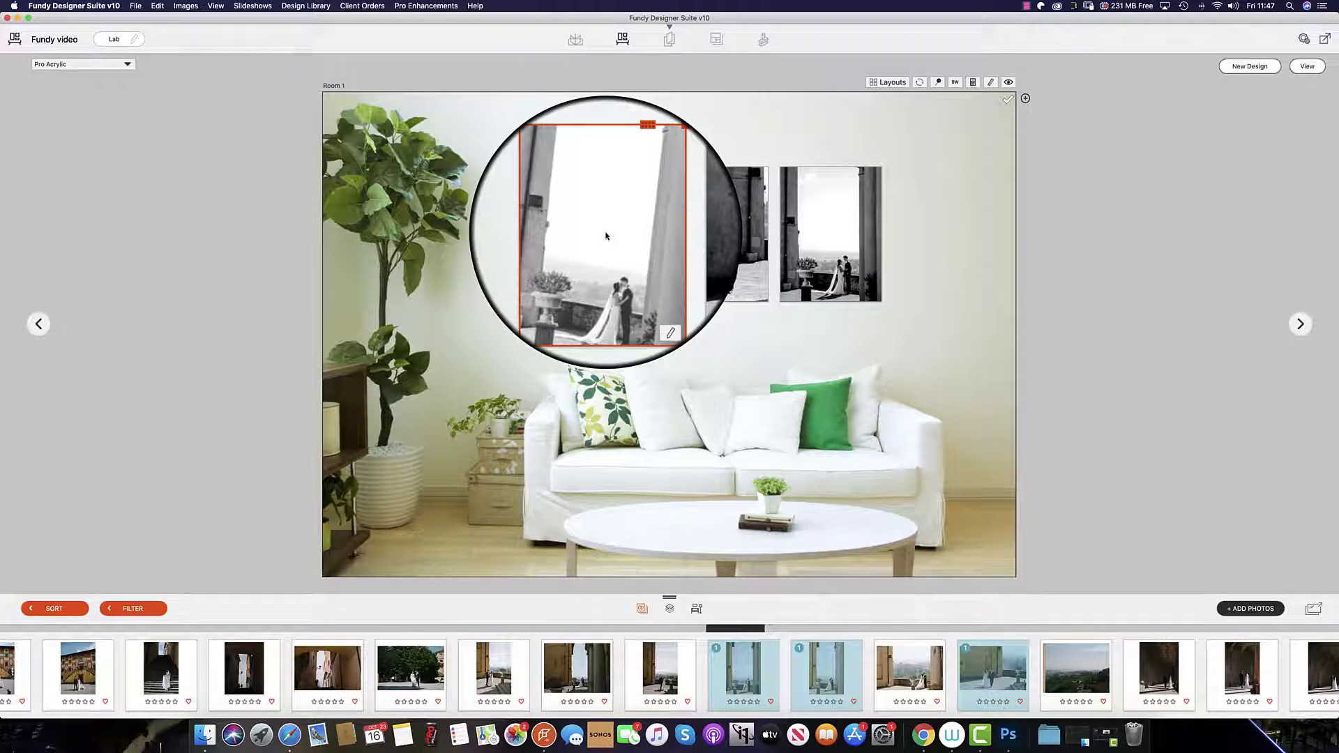
scroll(605, 236, "up", 2)
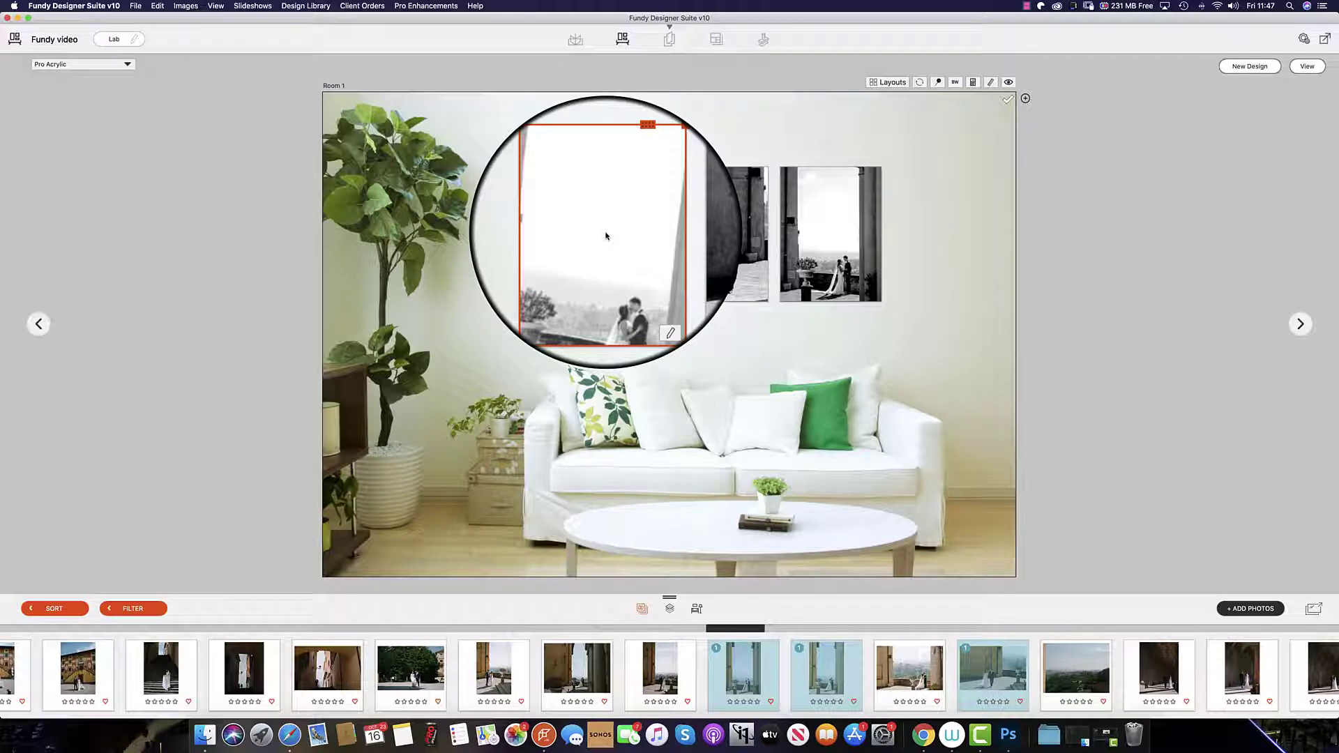
scroll(606, 235, "down", 2)
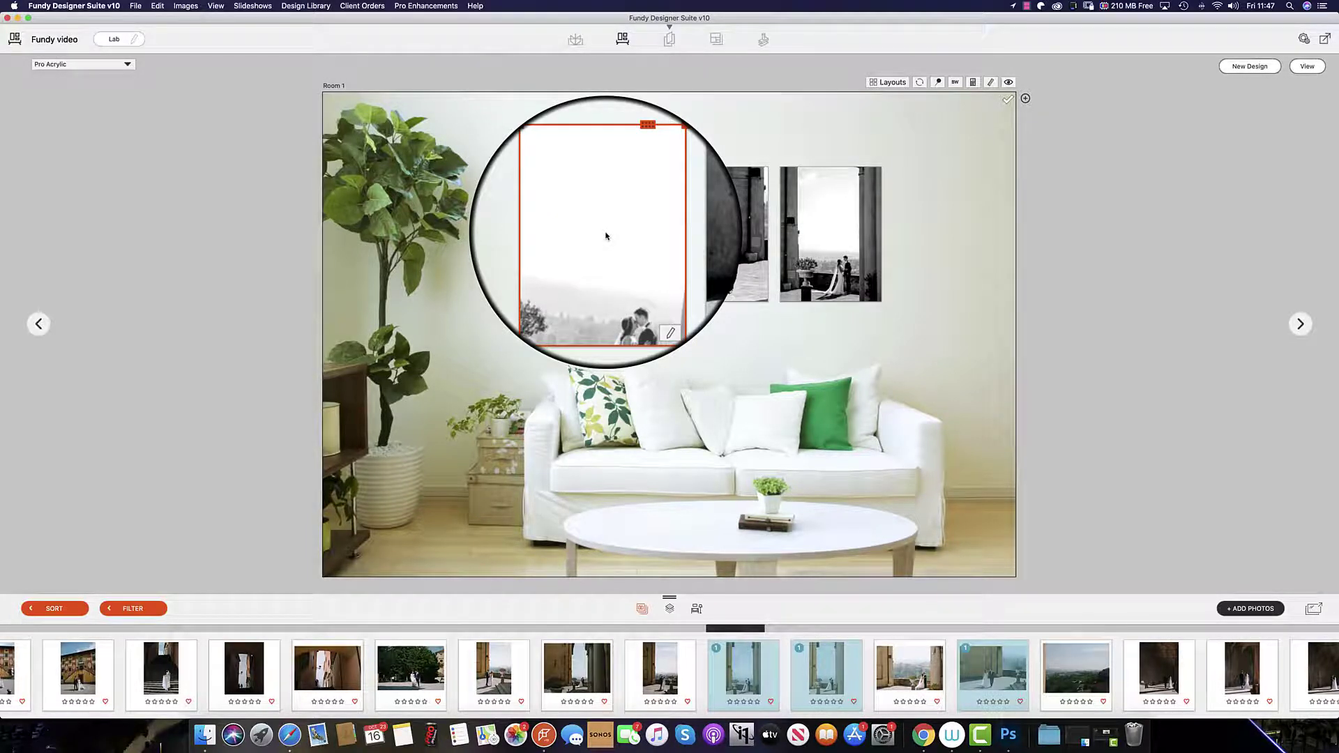
scroll(605, 235, "down", 2)
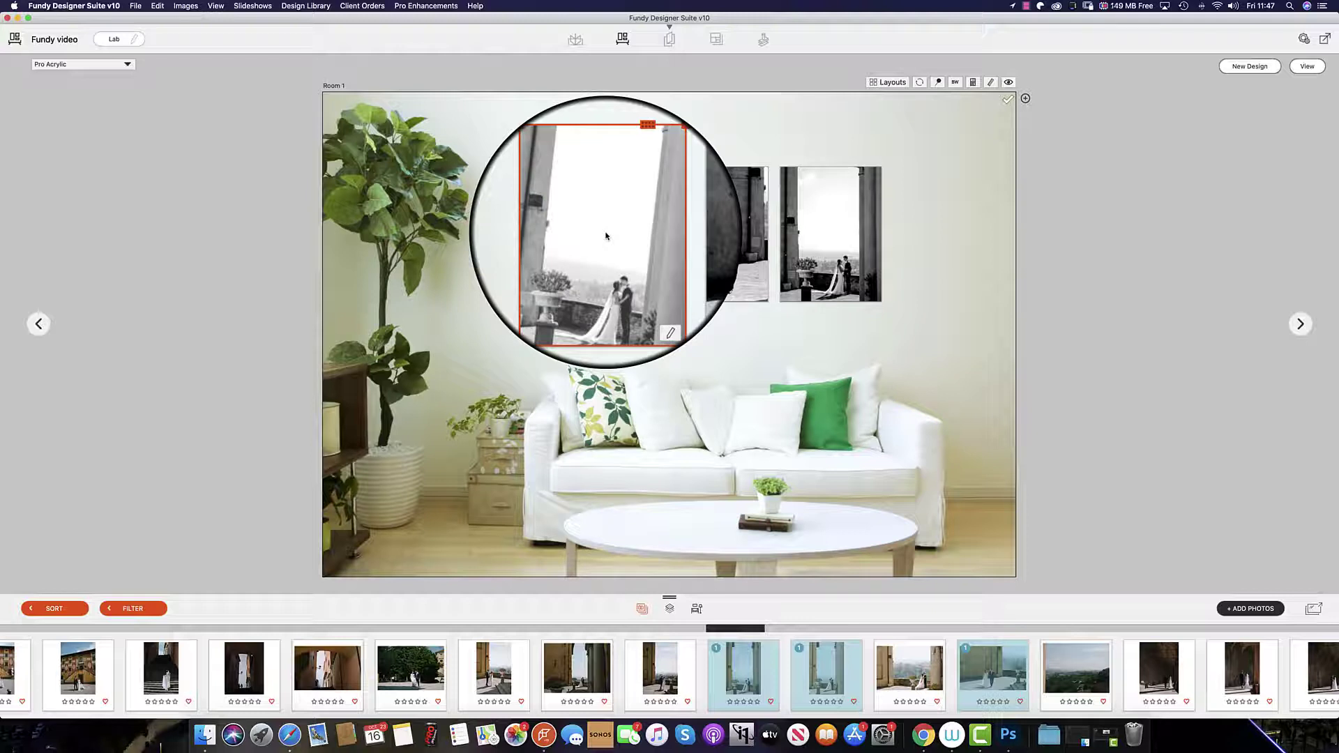
Step: Open the left wall print in single-image editing and select its photo
left_click(604, 235)
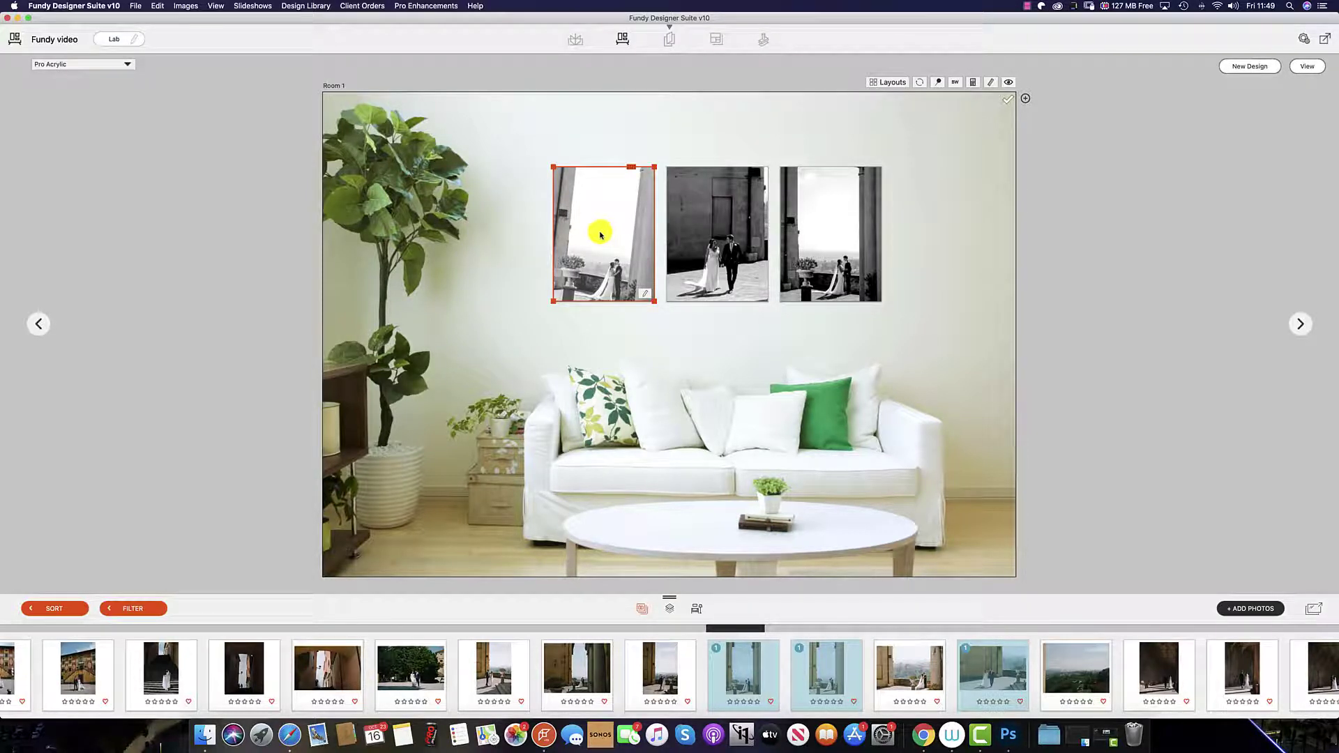
double_click(605, 235)
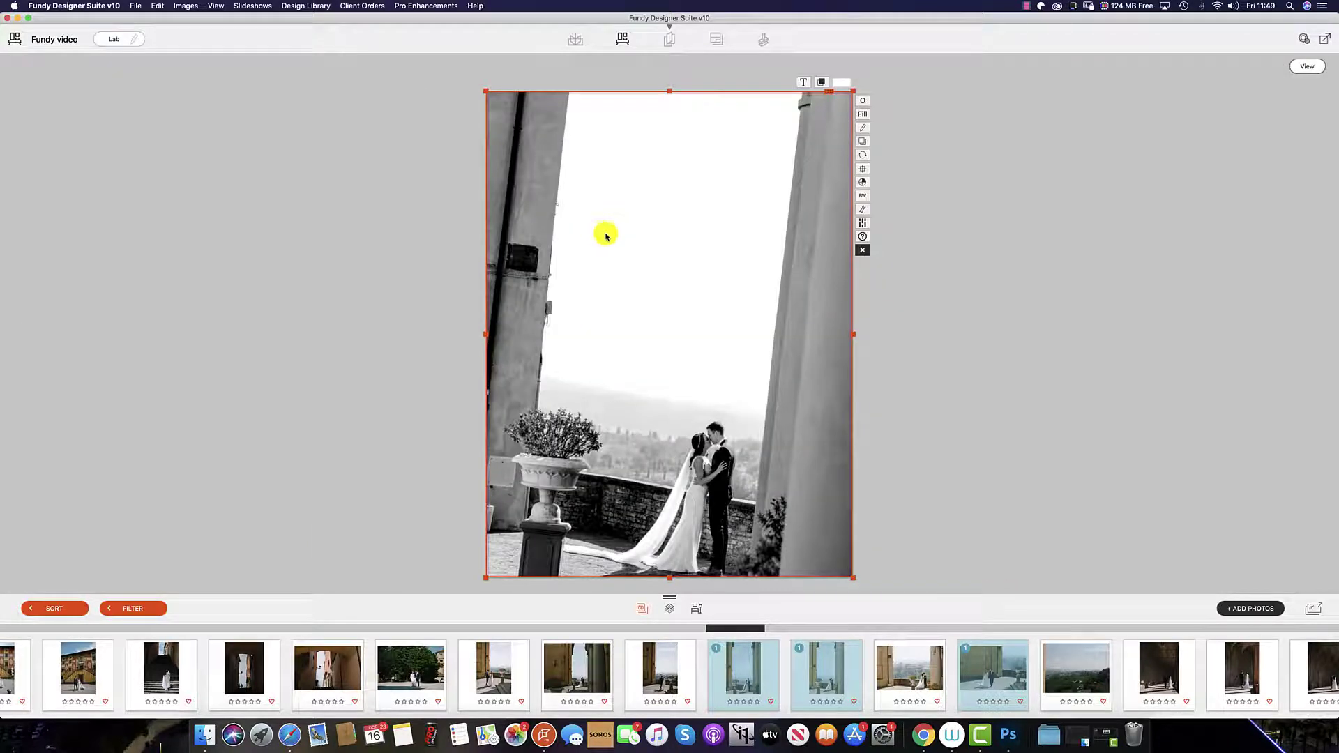
left_click(667, 295)
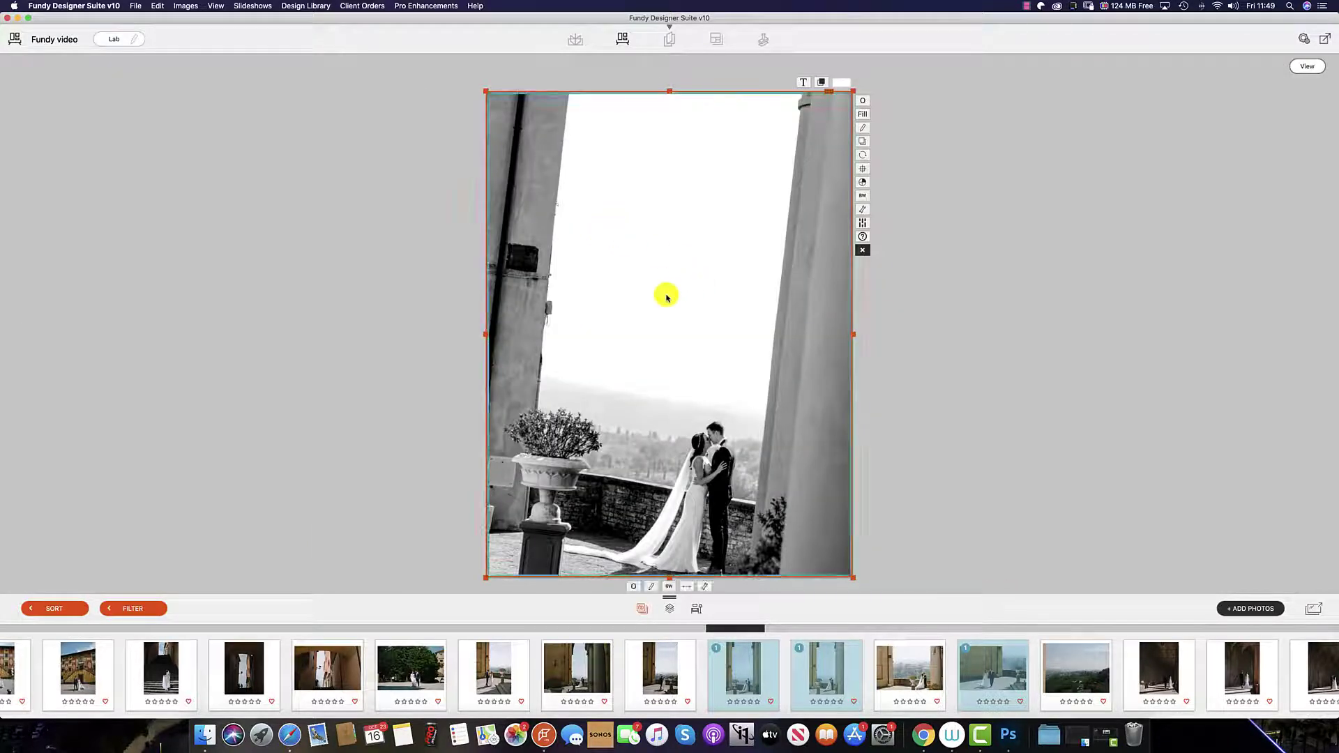
Step: Keep the print's photo at full opacity, straighten its tilt, and return to the room preview
left_click(701, 587)
left_click_drag(693, 541, 653, 556)
left_click(697, 538)
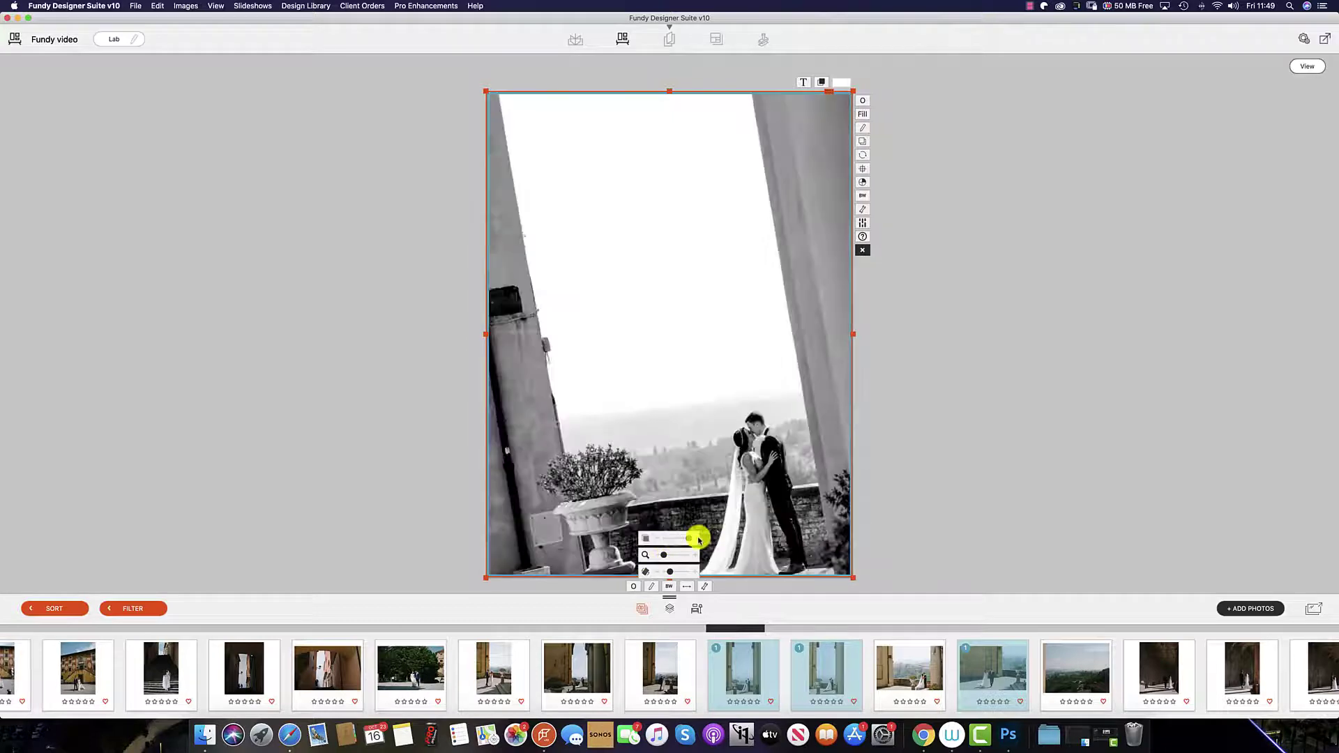
left_click_drag(670, 571, 668, 574)
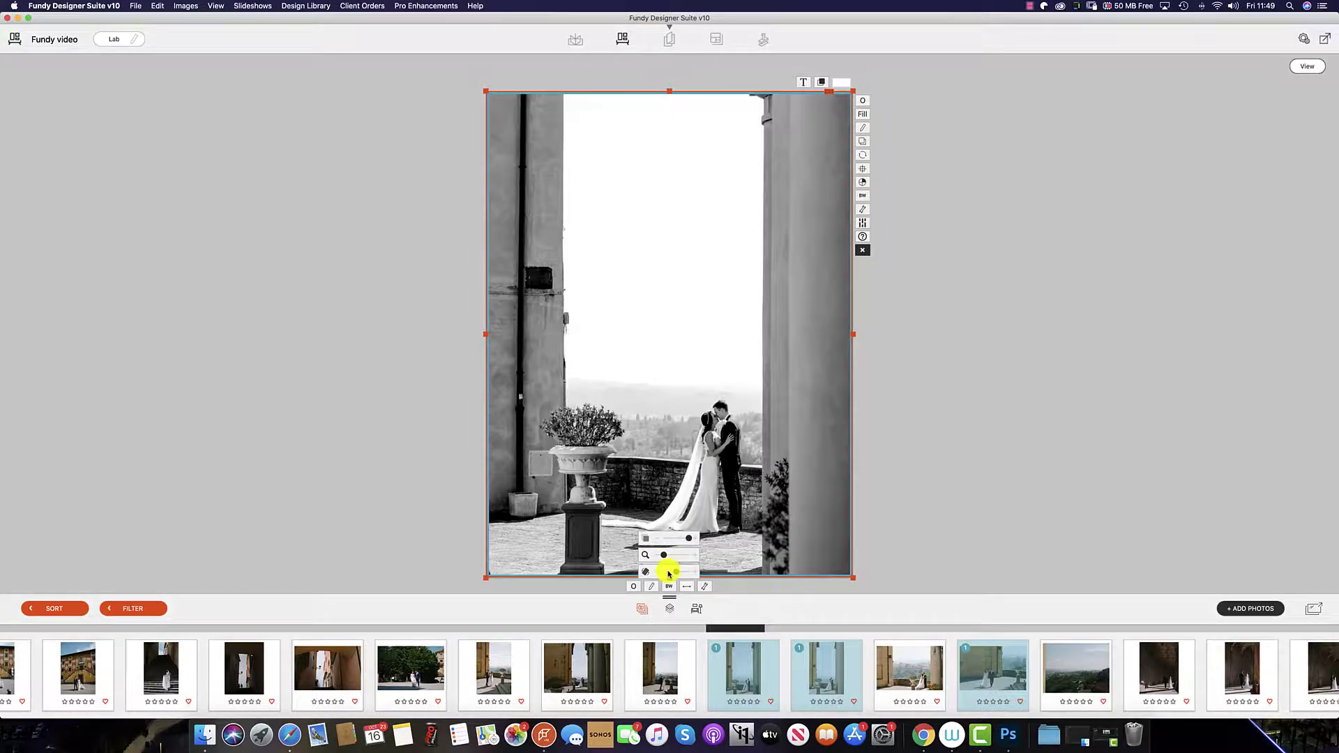
left_click(1080, 137)
left_click(1310, 64)
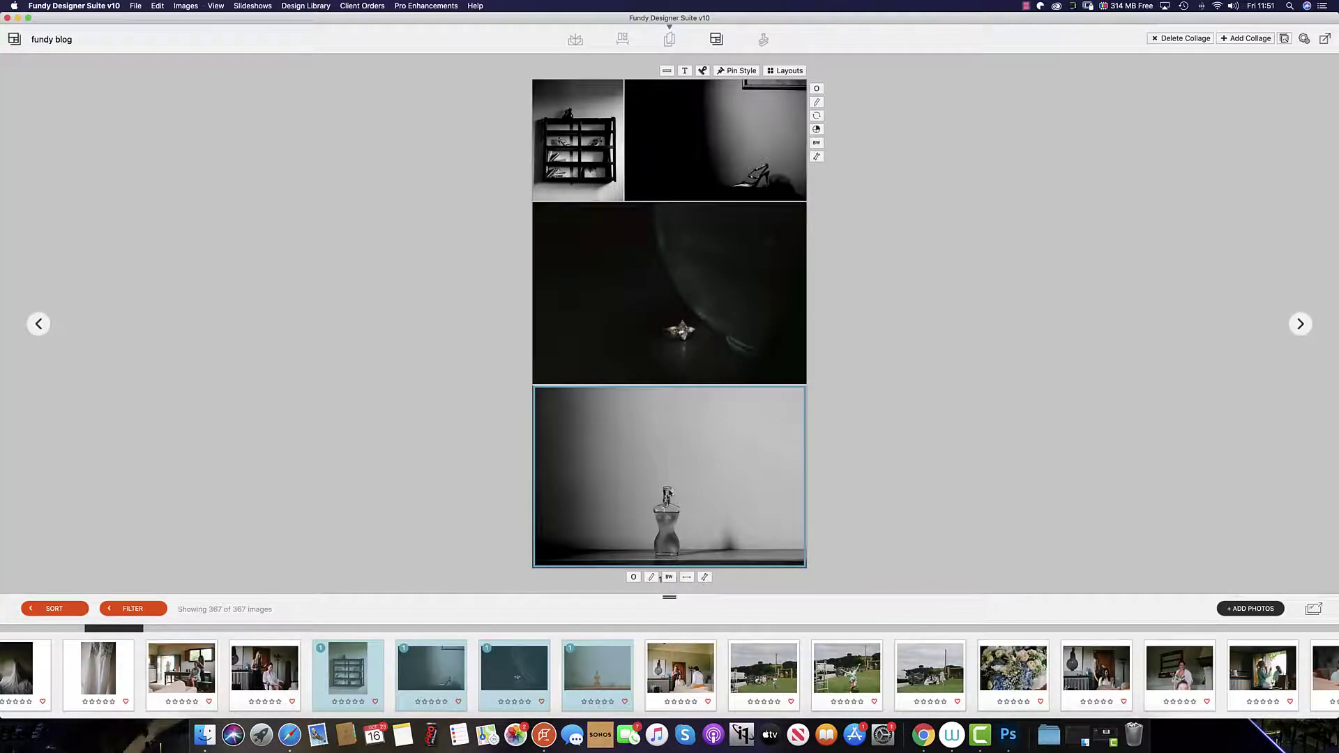
Step: Zoom in on the perfume-bottle collage photo and lower its opacity to lighten it
left_click(704, 576)
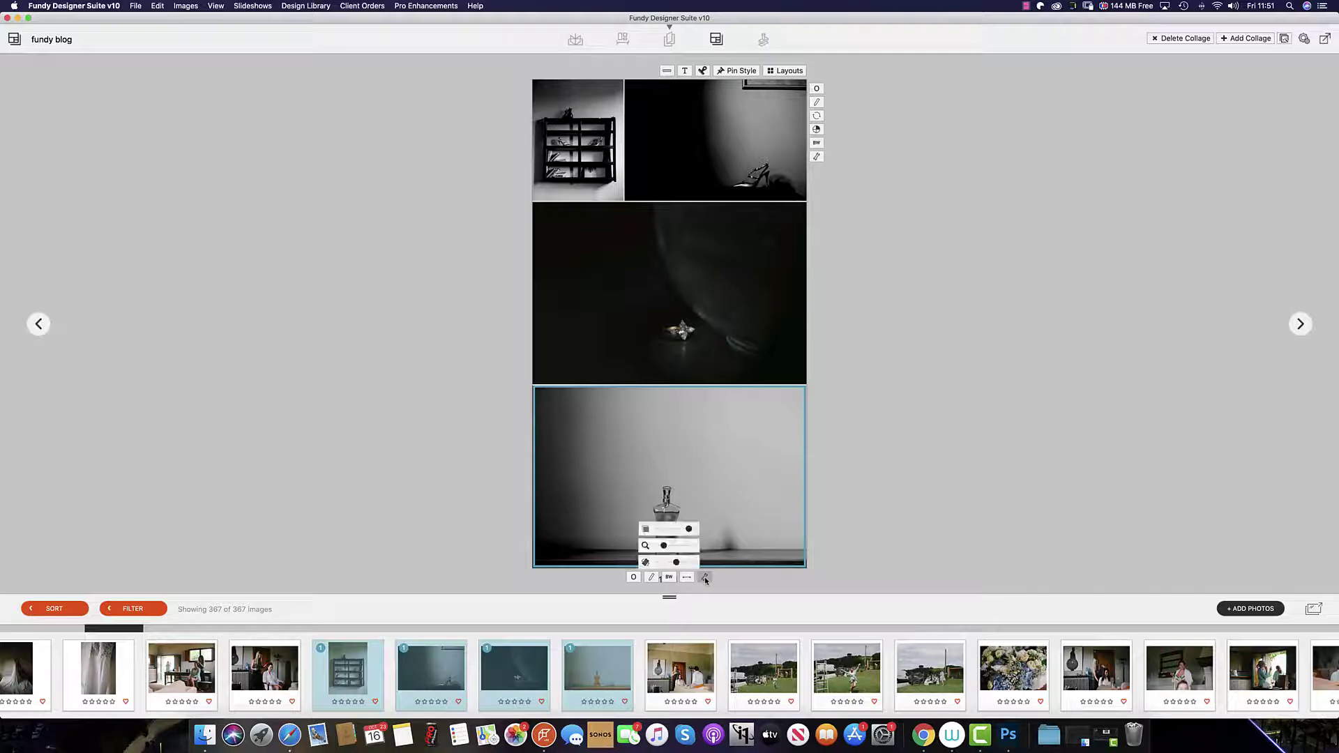
left_click_drag(664, 546, 733, 469)
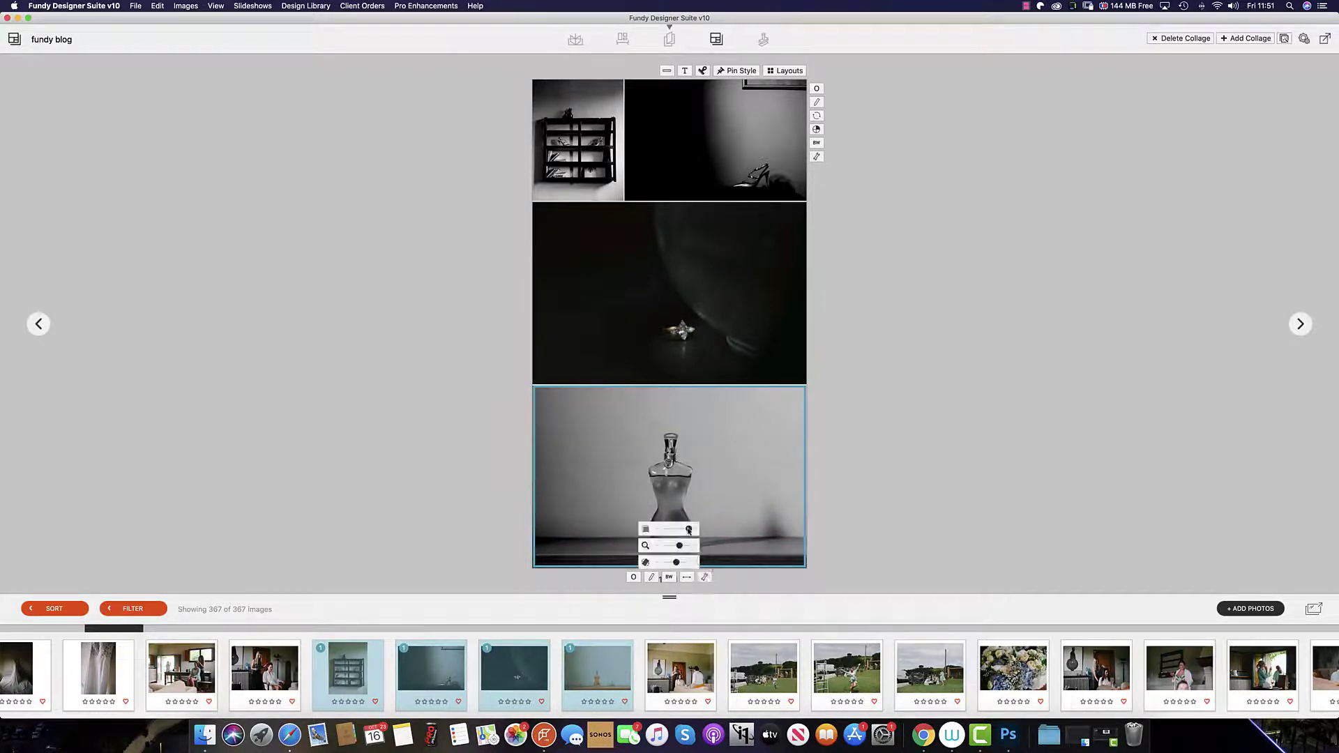
left_click_drag(689, 529, 664, 563)
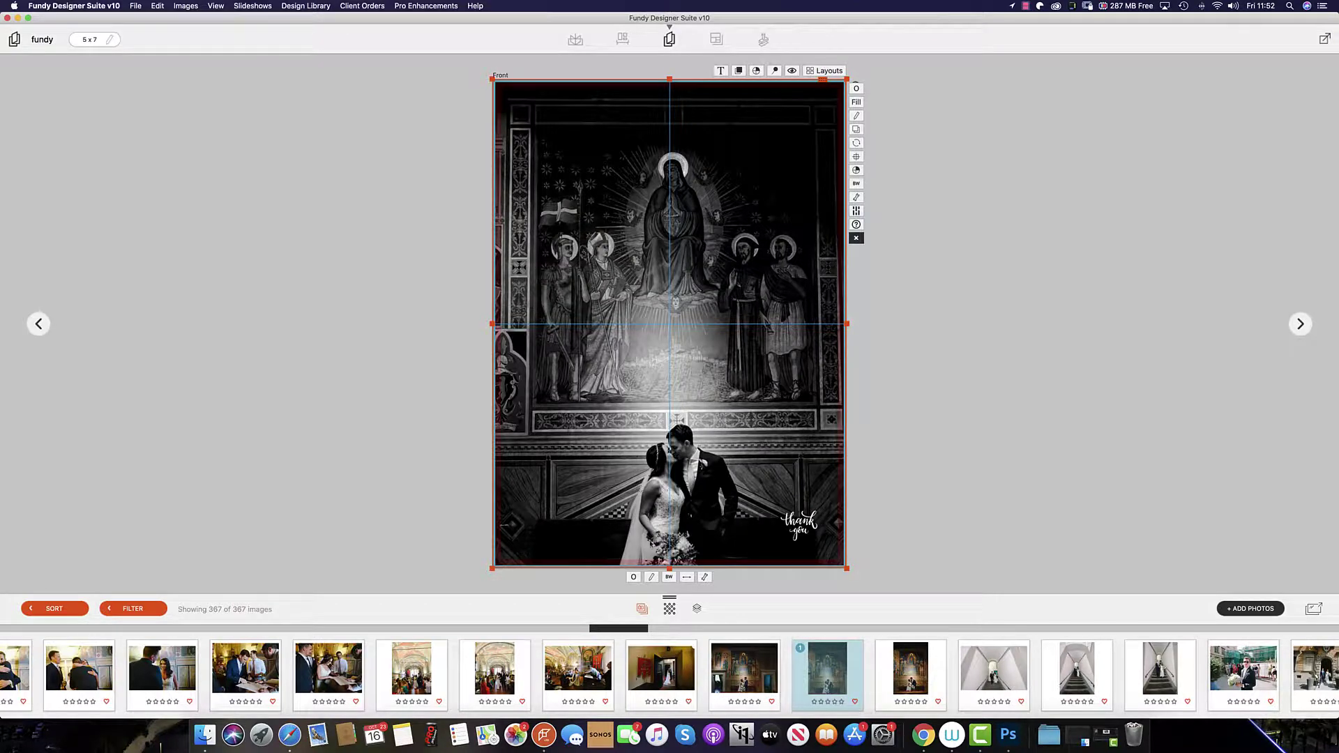
Step: Wash out the 5 x 7 card photo with low opacity, zoom it in, tilt it, then deselect
mouse_move(704, 578)
left_click_drag(683, 530, 668, 530)
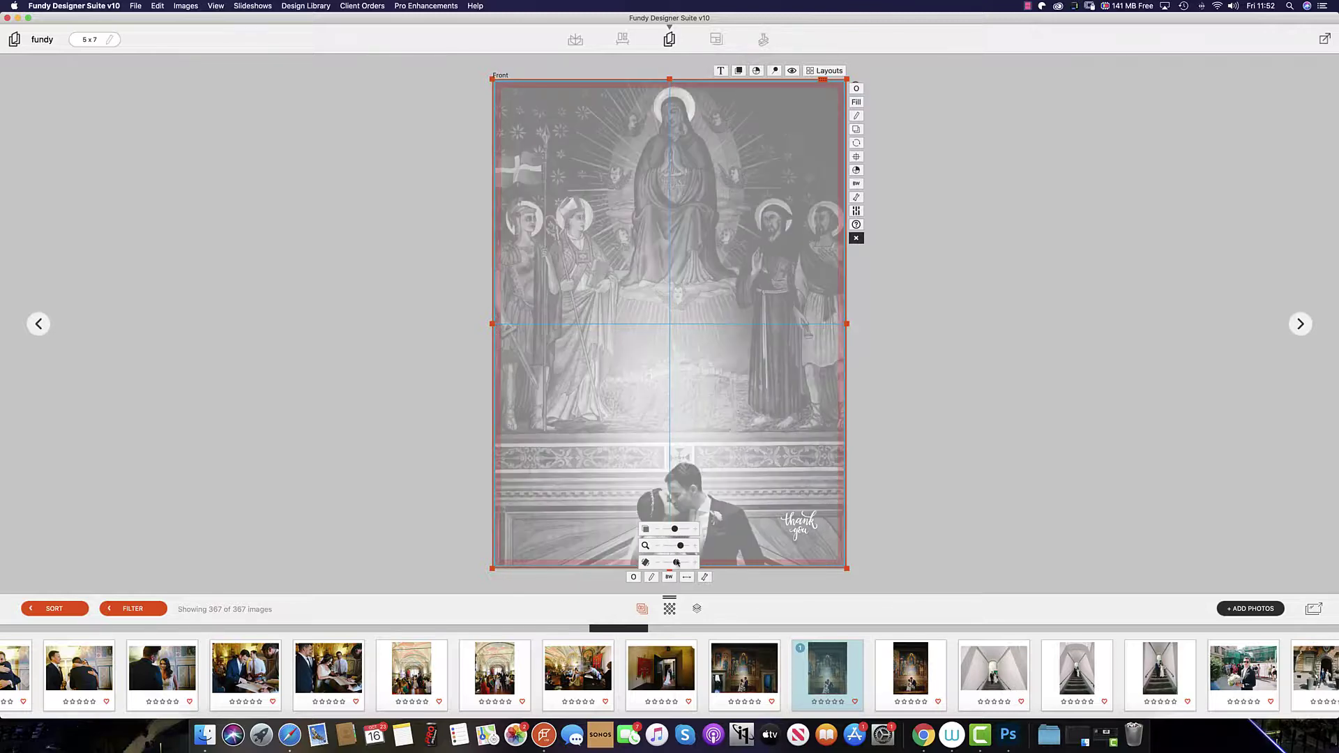
left_click(681, 546)
left_click_drag(676, 562, 667, 562)
left_click(908, 517)
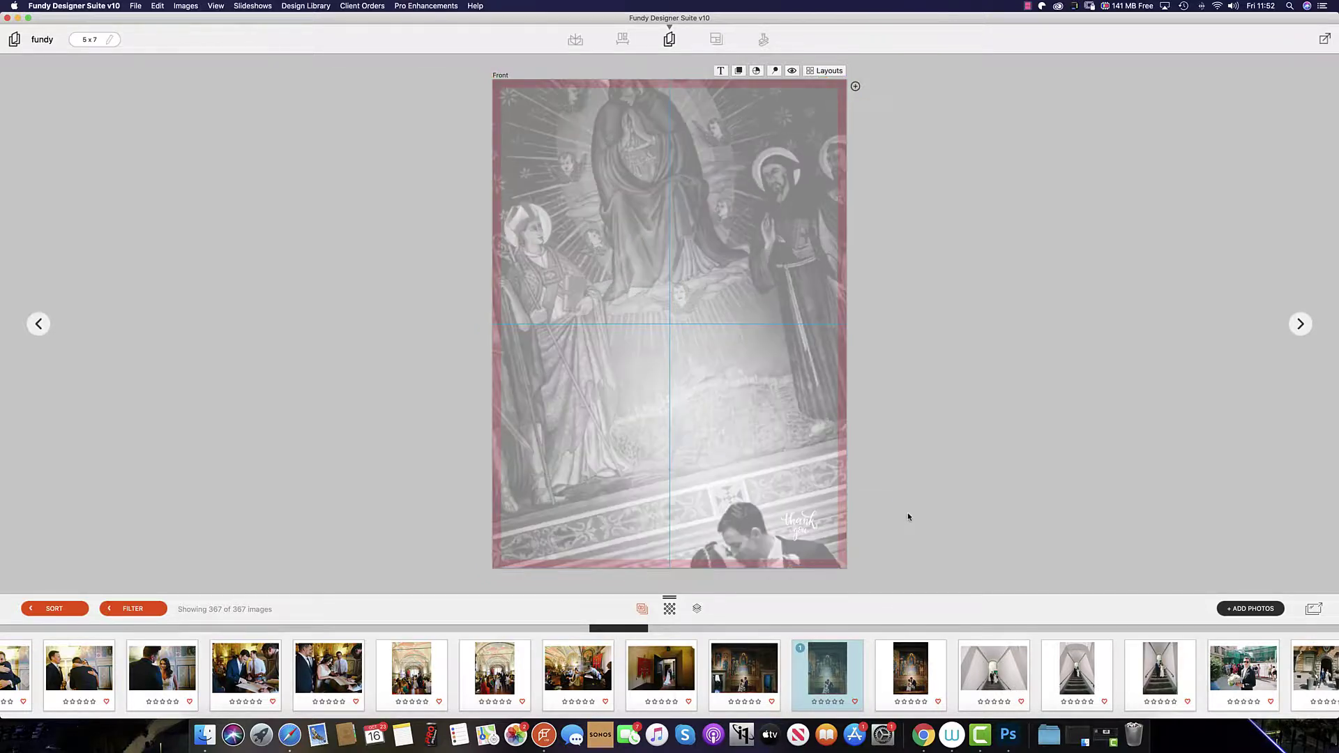